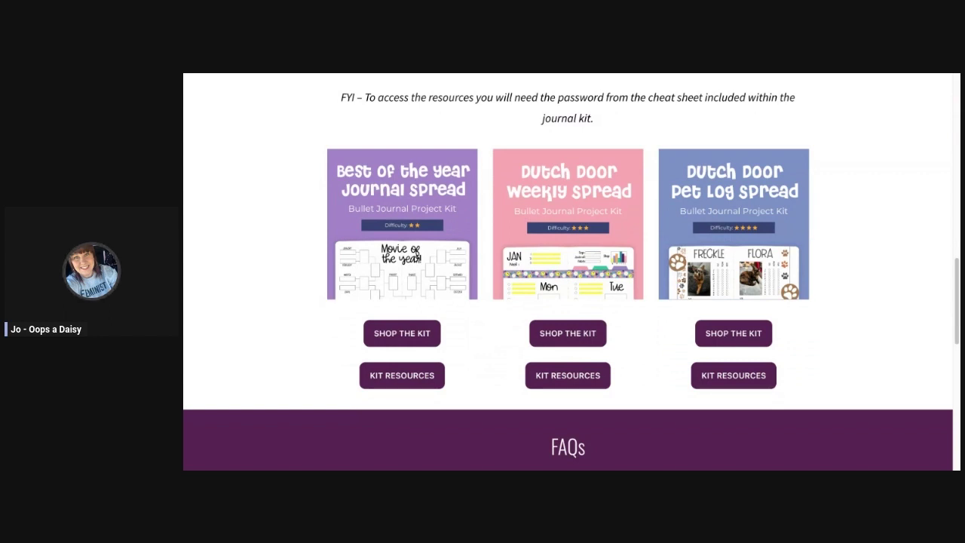
# Open the Pet Log kit resources page and unlock it with the cheat-sheet password.
pyautogui.scroll(1, 568, 278)
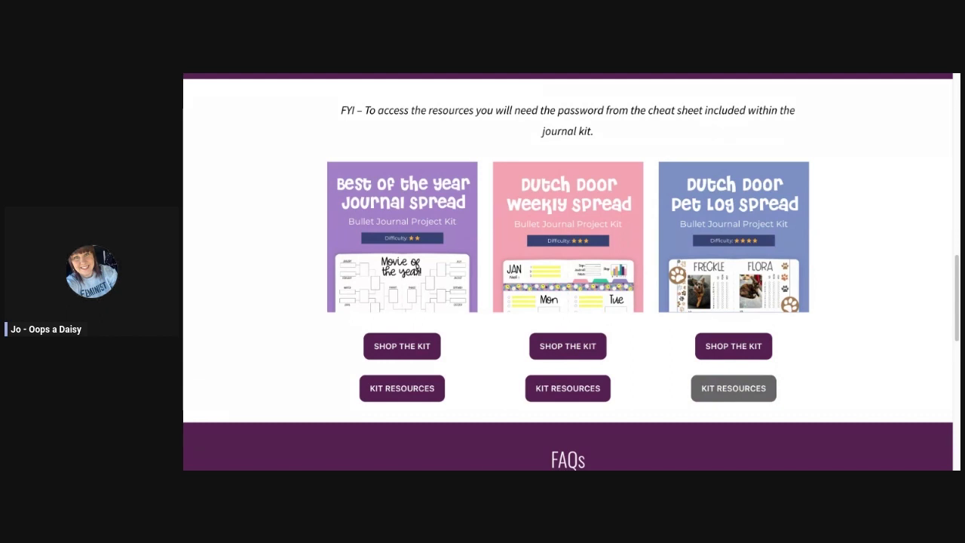
pyautogui.click(734, 388)
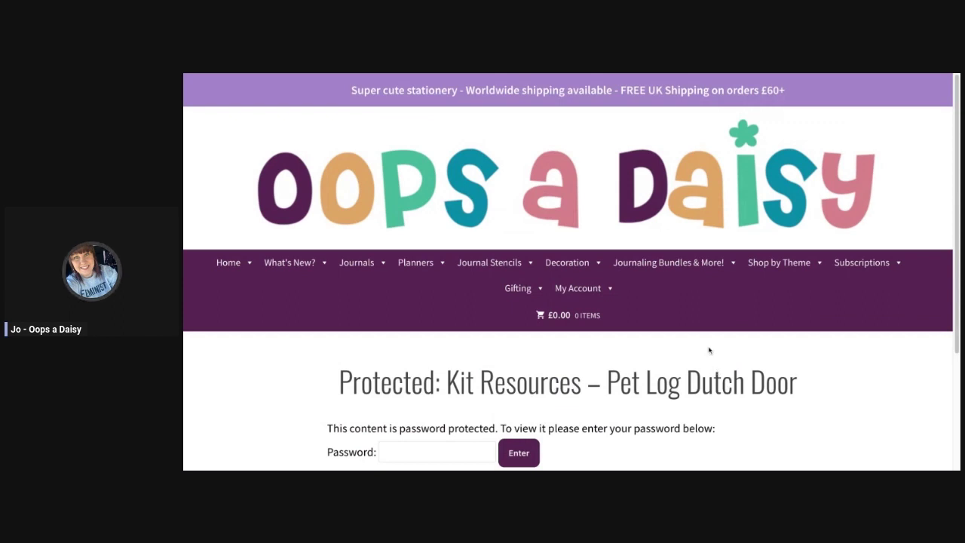
pyautogui.scroll(-3, 708, 310)
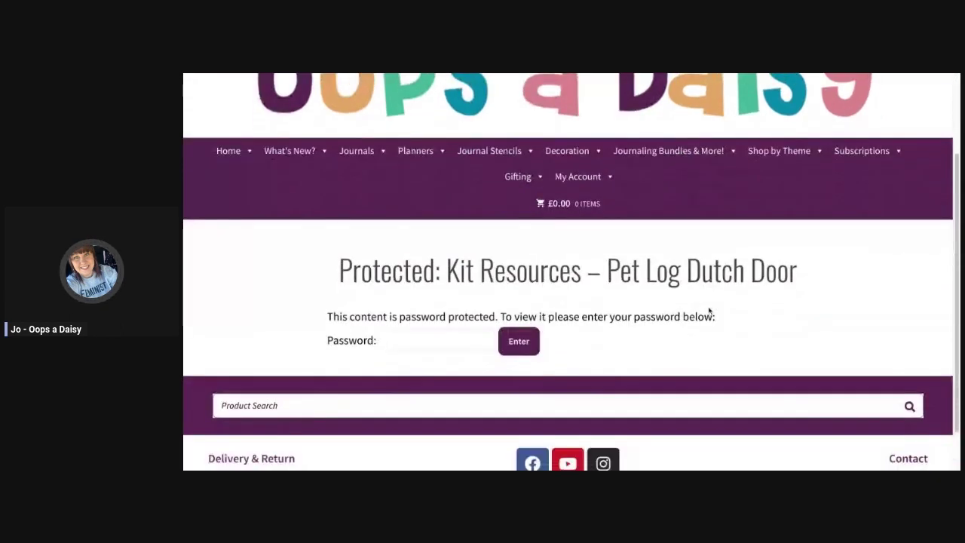
pyautogui.scroll(1, 555, 245)
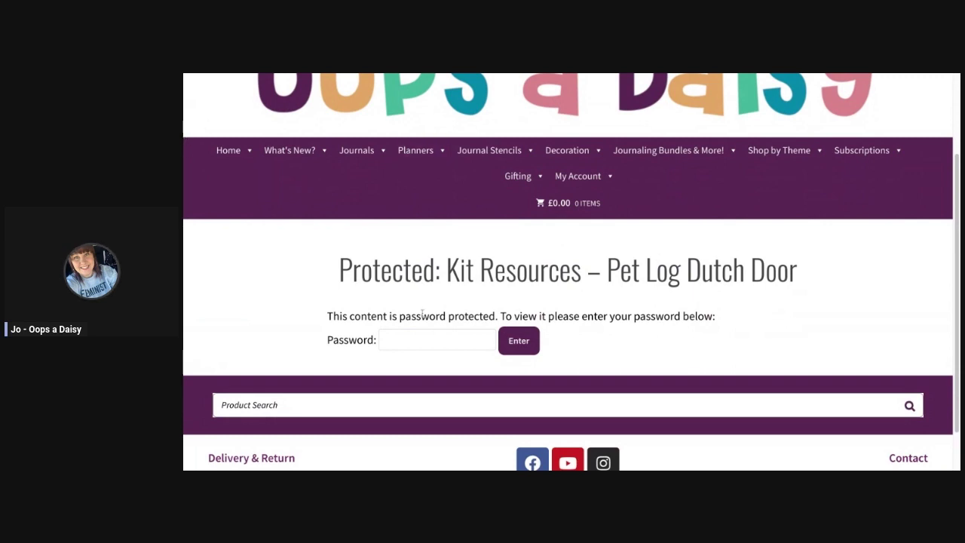
pyautogui.click(395, 339)
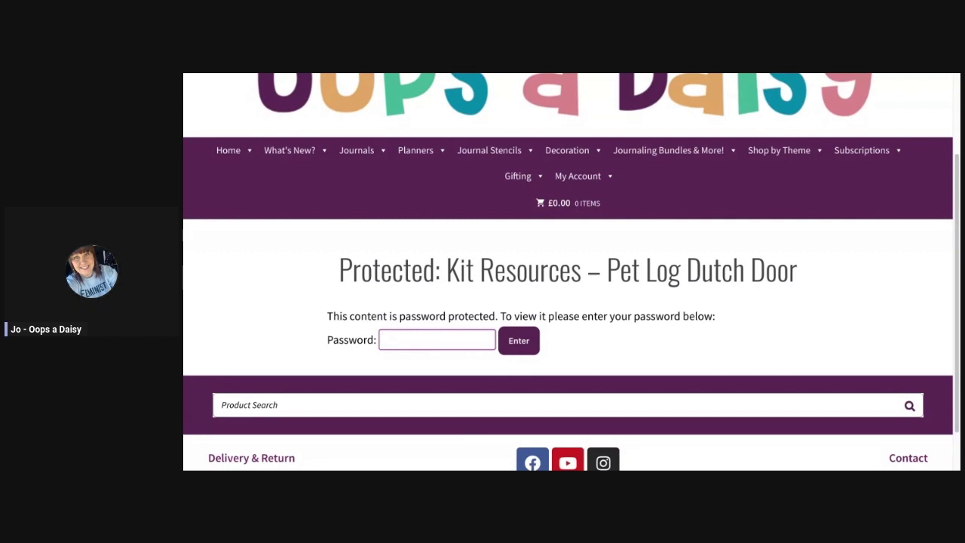
pyautogui.write('•••••••••')
pyautogui.click(520, 343)
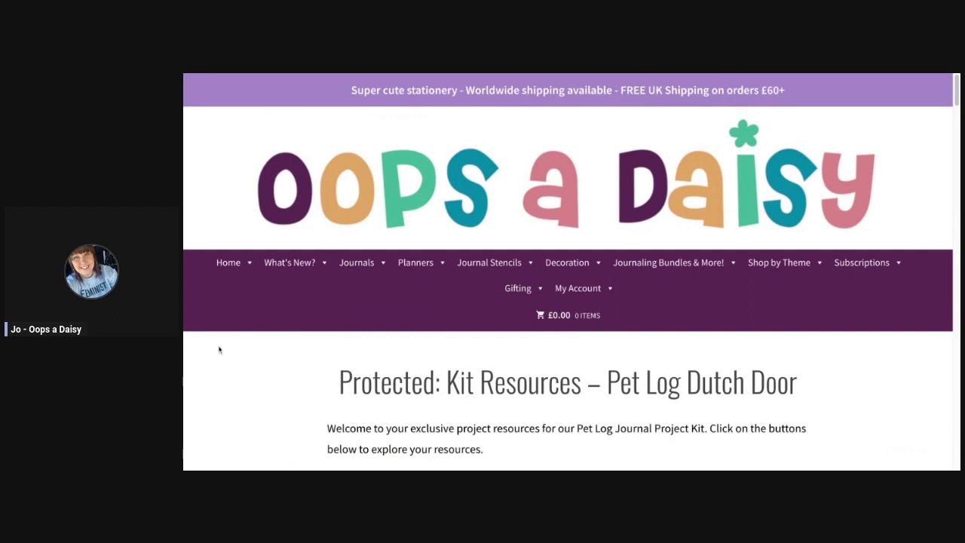
# Scroll past How To Use The Kit and Spread 1 – The Cover to the PET LOG cover example.
pyautogui.scroll(-3, 429, 339)
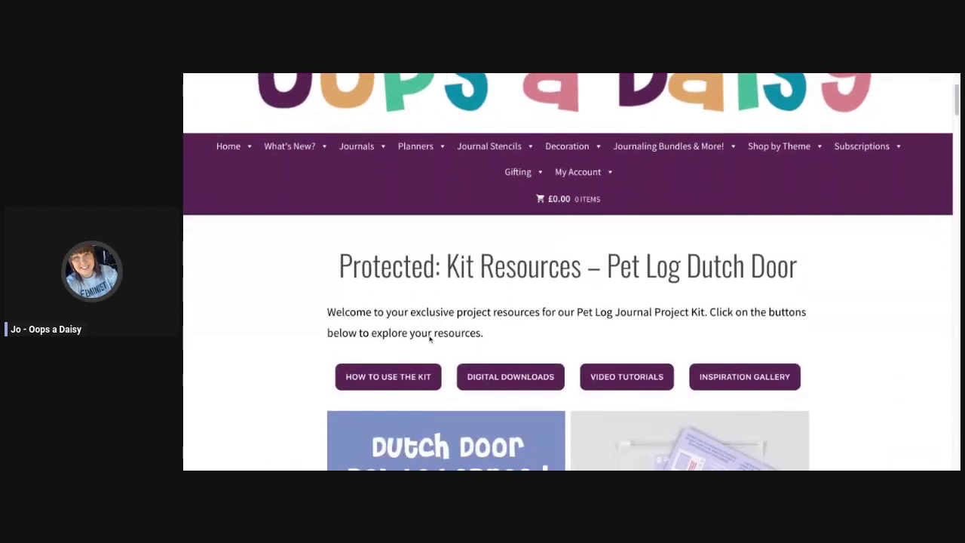
pyautogui.scroll(-3, 429, 339)
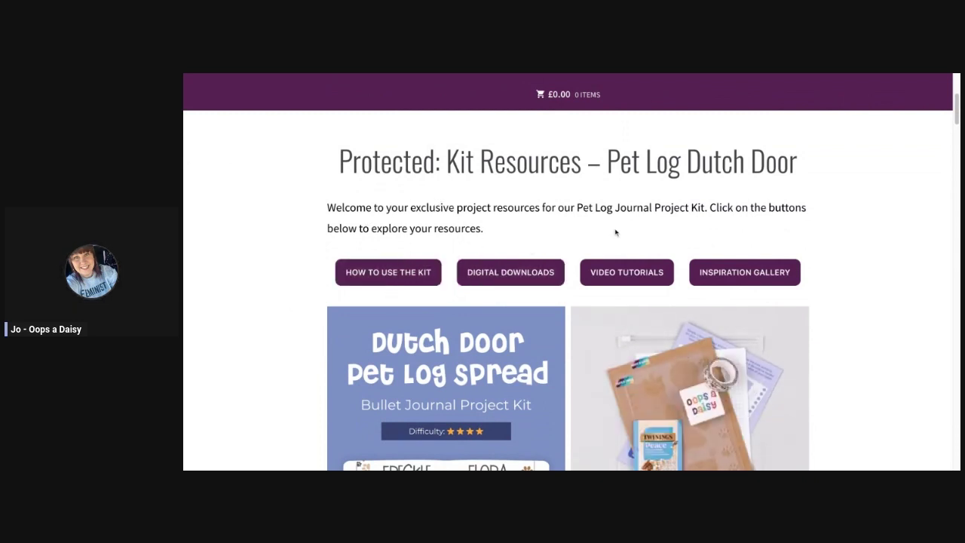
pyautogui.scroll(-1, 617, 232)
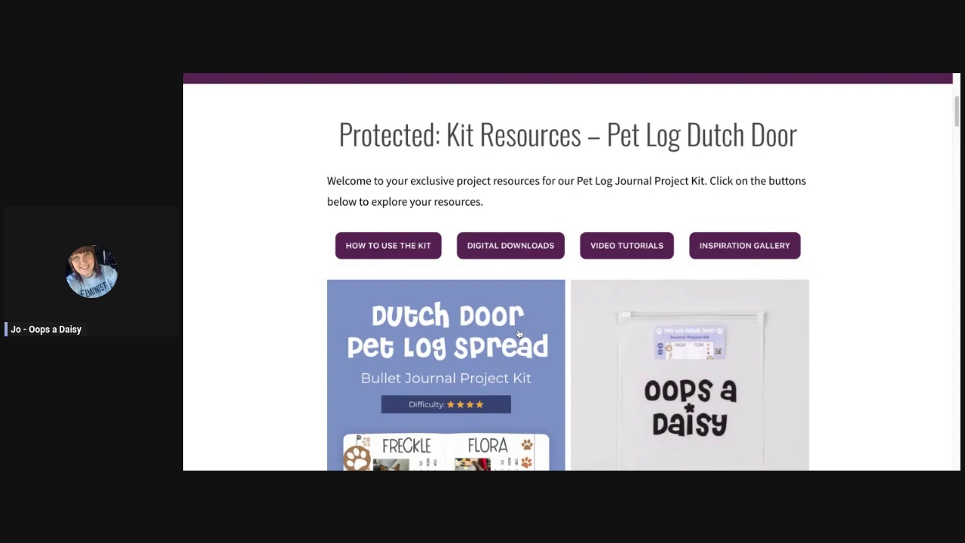
pyautogui.scroll(-3, 518, 334)
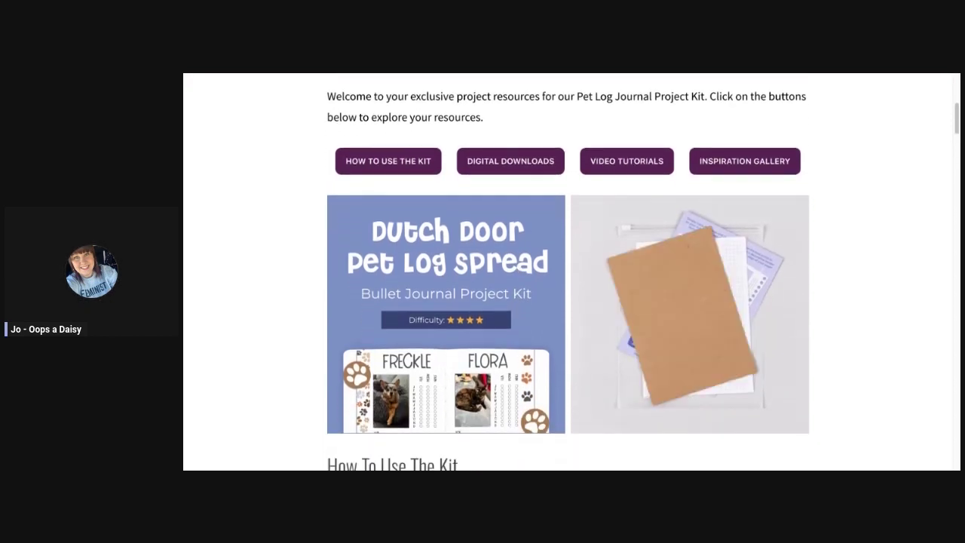
pyautogui.scroll(-1, 698, 389)
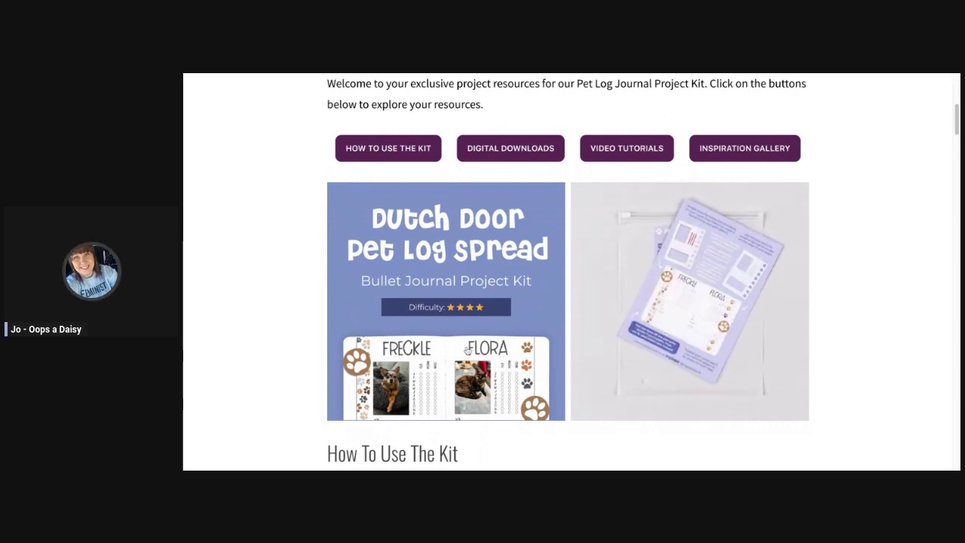
pyautogui.scroll(-5, 467, 350)
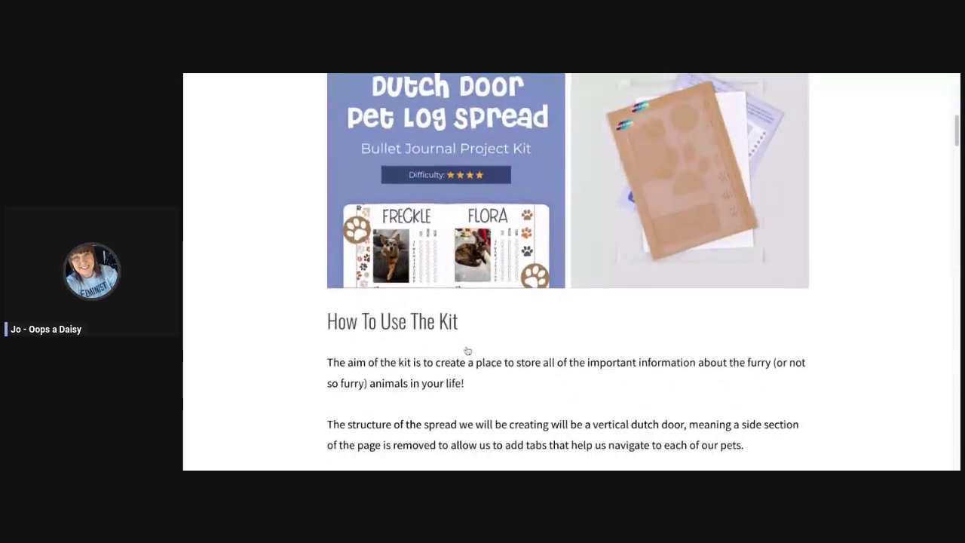
pyautogui.scroll(-5, 467, 350)
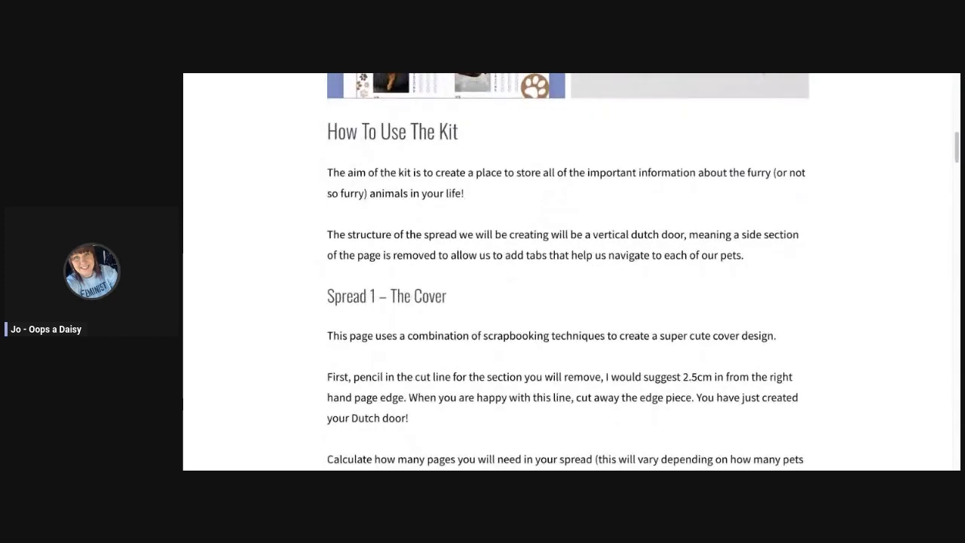
pyautogui.scroll(-3, 568, 272)
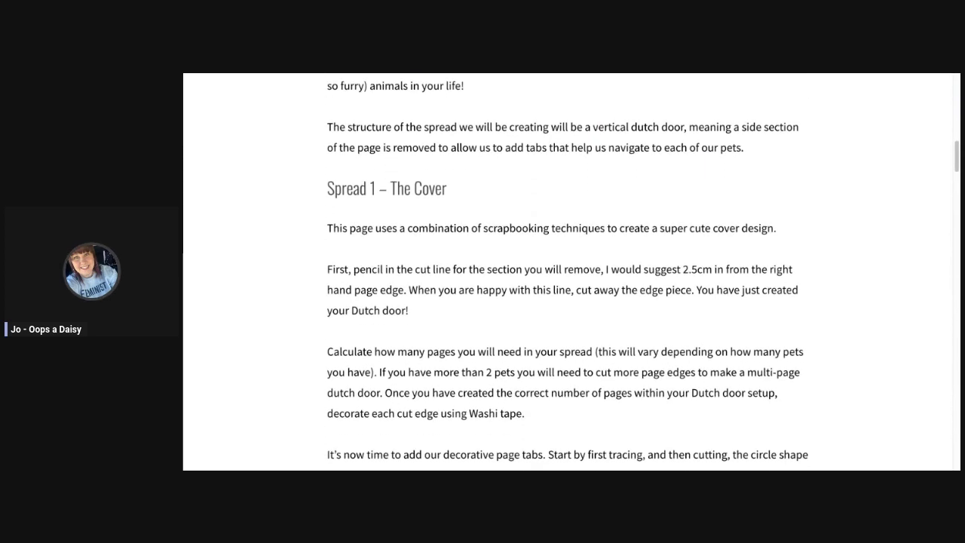
pyautogui.scroll(-5, 567, 272)
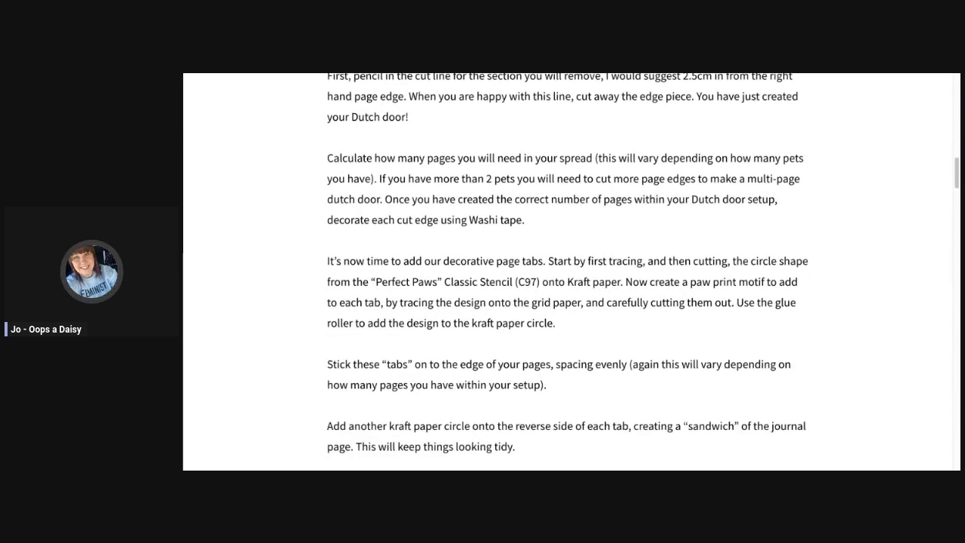
pyautogui.scroll(-2, 568, 271)
pyautogui.scroll(2, 568, 272)
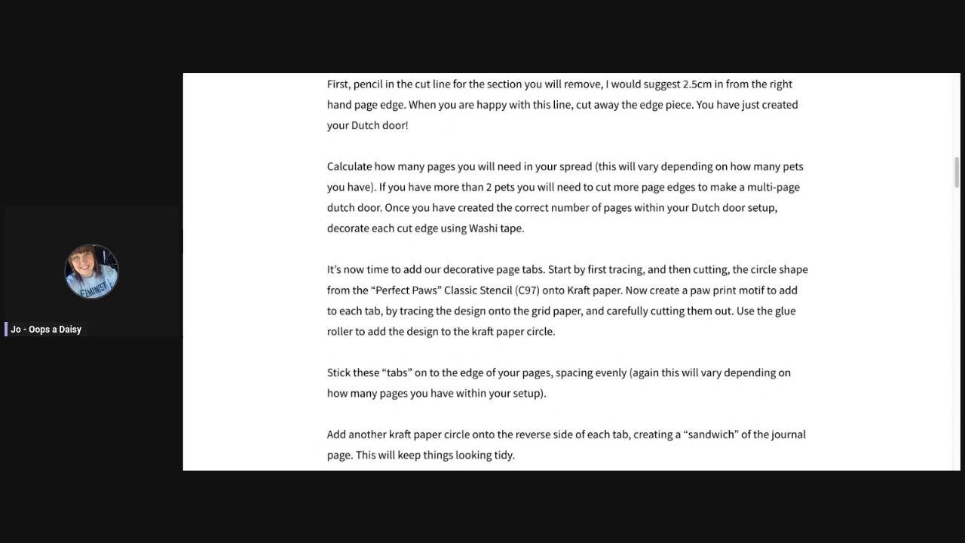
pyautogui.scroll(-10, 568, 271)
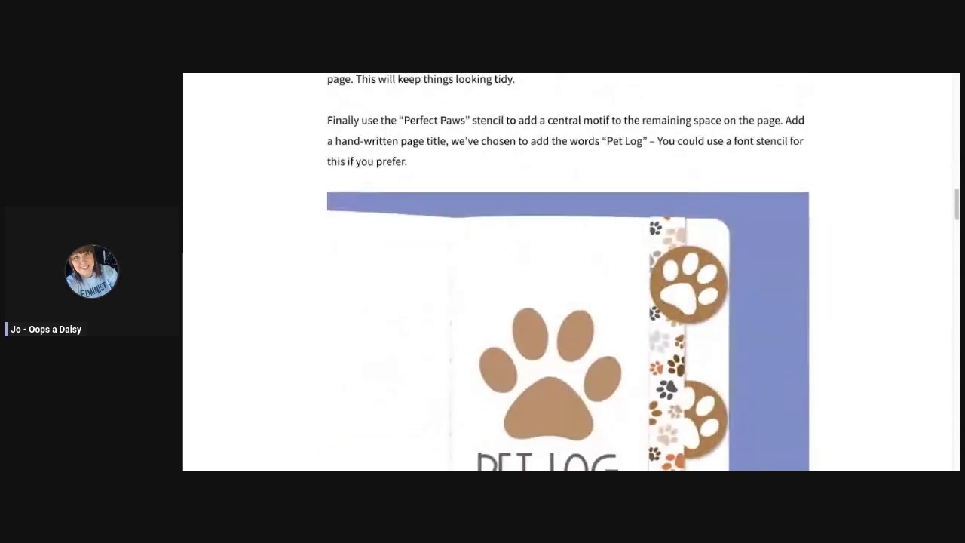
pyautogui.scroll(-5, 567, 271)
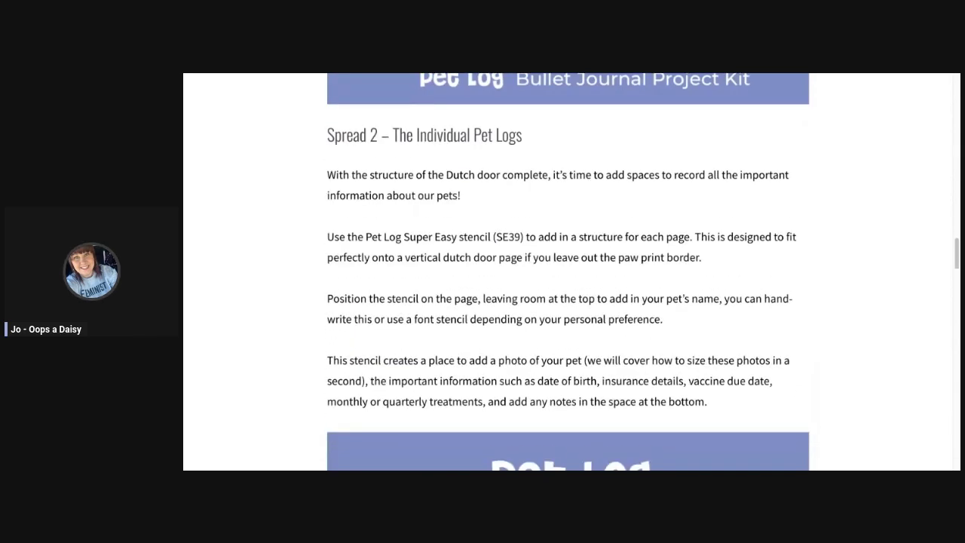
# Scroll past the Spread 2 – The Individual Pet Logs image to 'How do I add in the pictures?'.
pyautogui.scroll(-5, 568, 271)
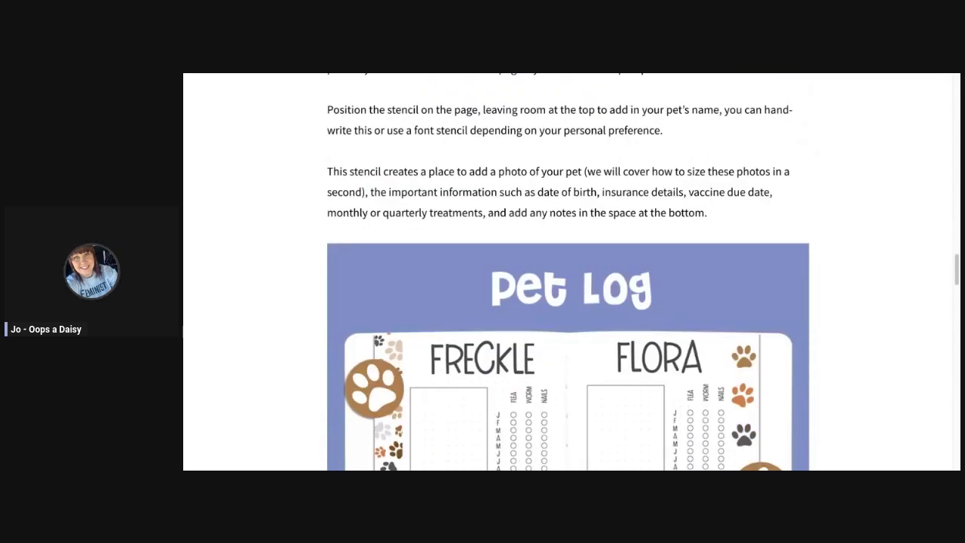
pyautogui.scroll(-4, 568, 271)
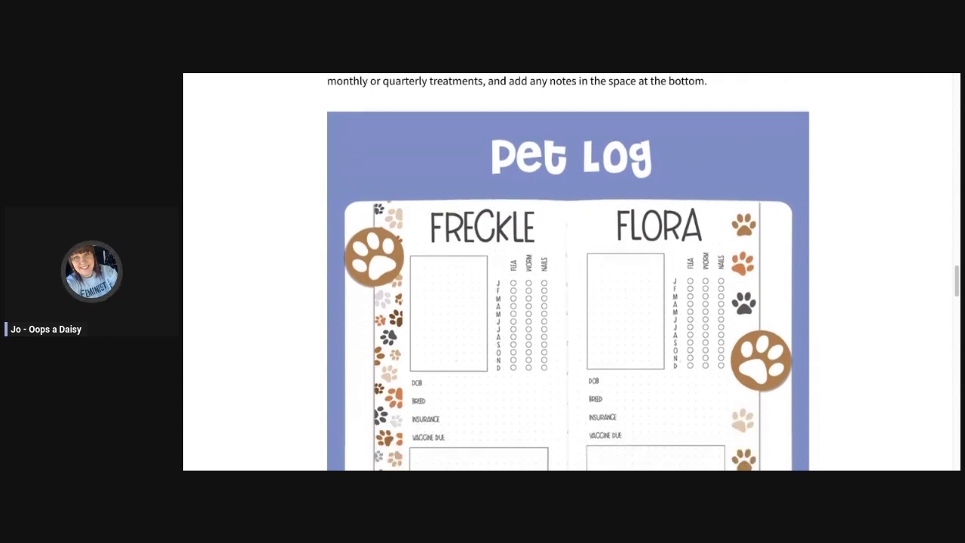
pyautogui.scroll(-1, 567, 272)
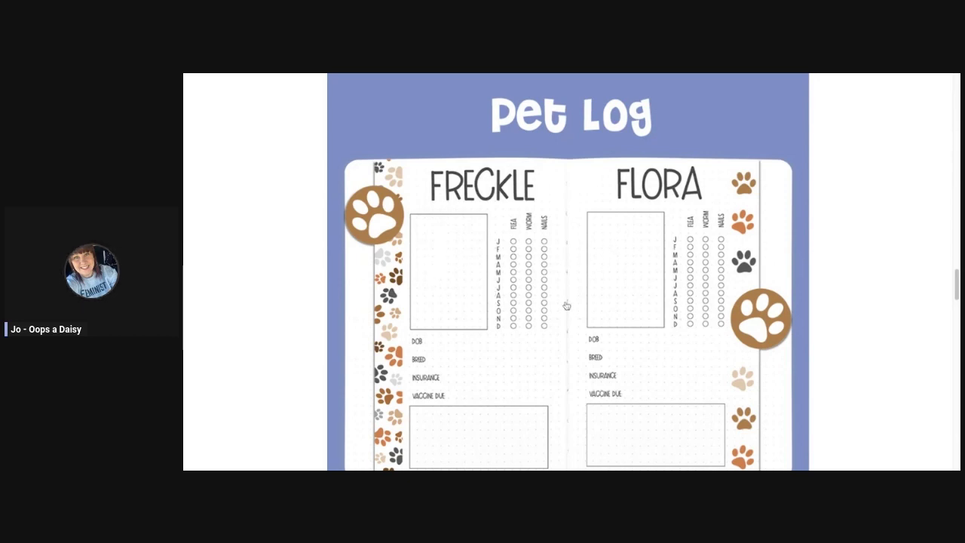
pyautogui.scroll(-2, 483, 392)
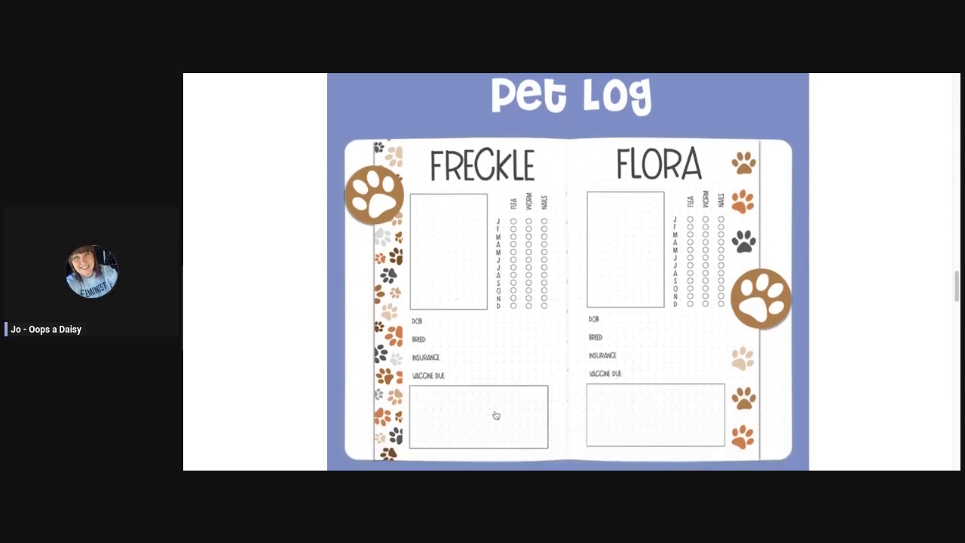
pyautogui.scroll(-5, 496, 415)
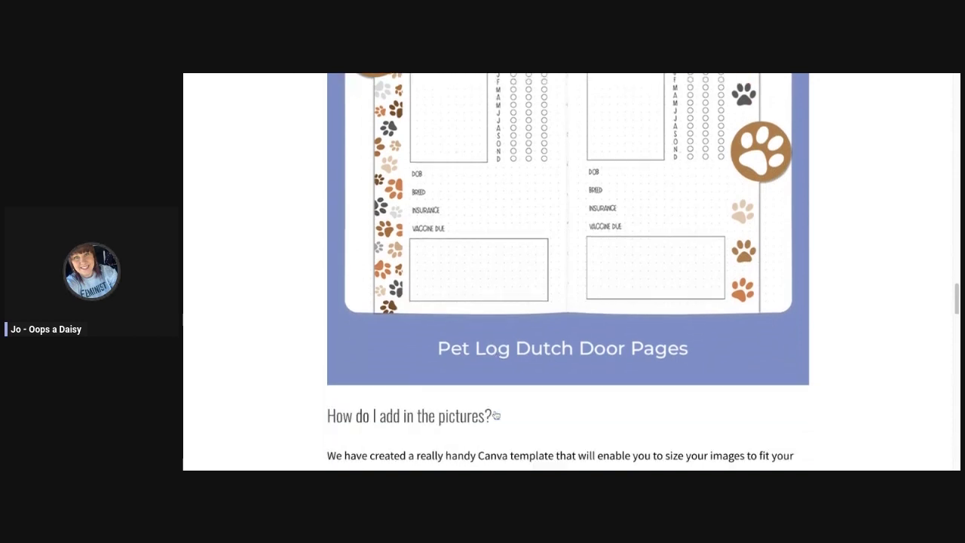
pyautogui.scroll(-2, 567, 271)
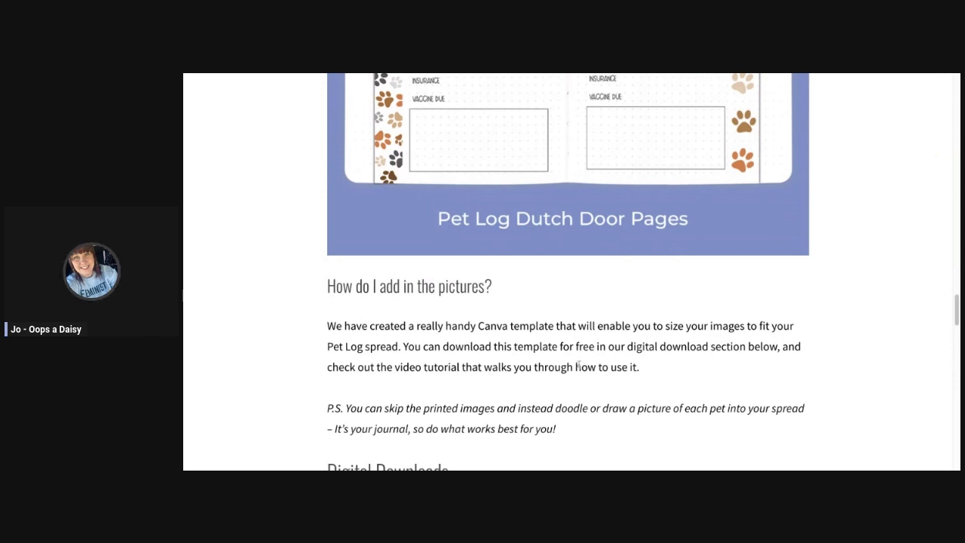
# Scroll past the three Digital Downloads cards to Video Tutorials and the Pet Log Dutch Door banner.
pyautogui.scroll(-2, 578, 366)
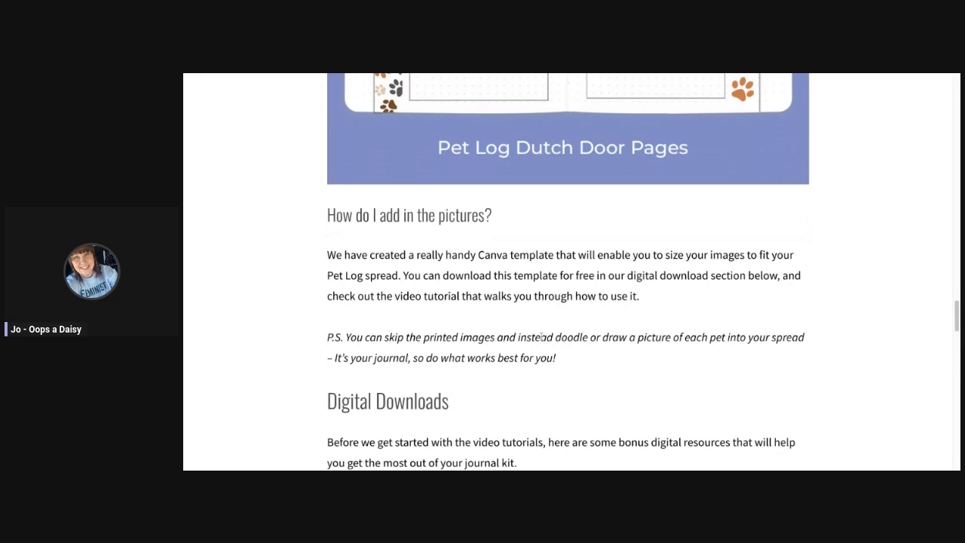
pyautogui.scroll(-3, 590, 356)
pyautogui.scroll(-1, 589, 355)
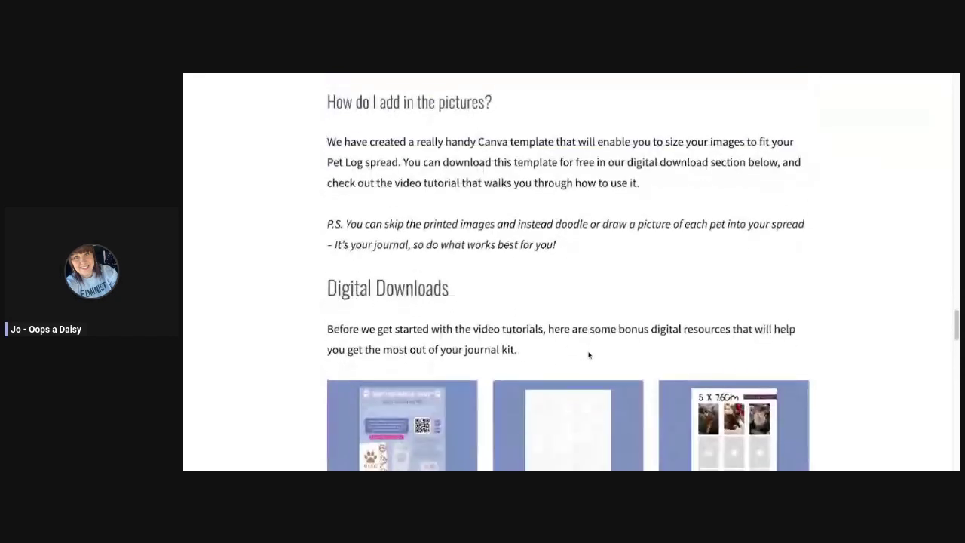
pyautogui.scroll(-1, 591, 347)
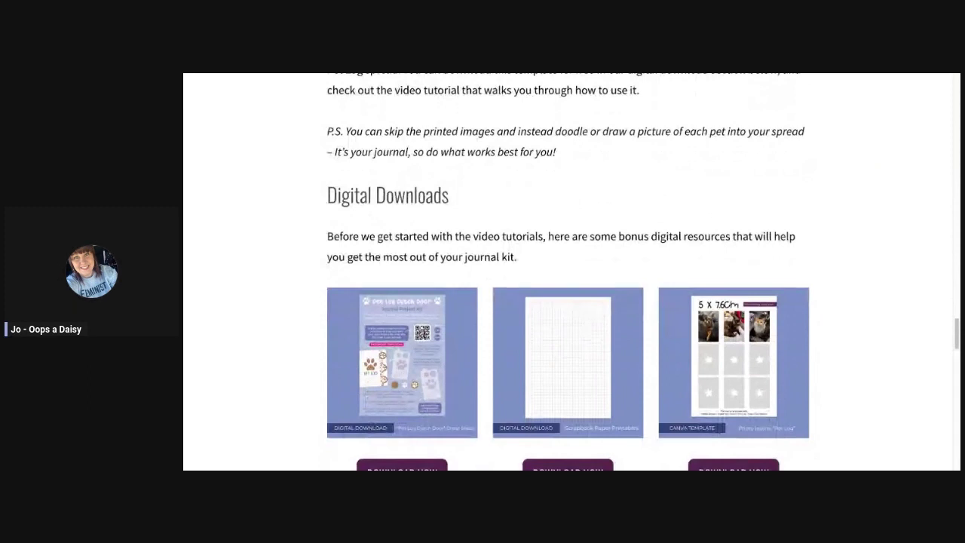
pyautogui.scroll(-1, 568, 302)
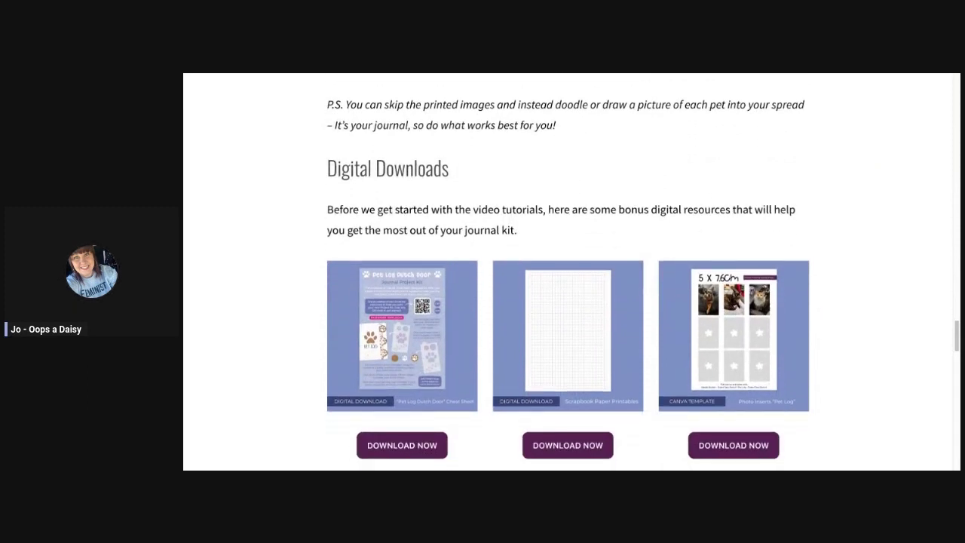
pyautogui.scroll(-1, 568, 301)
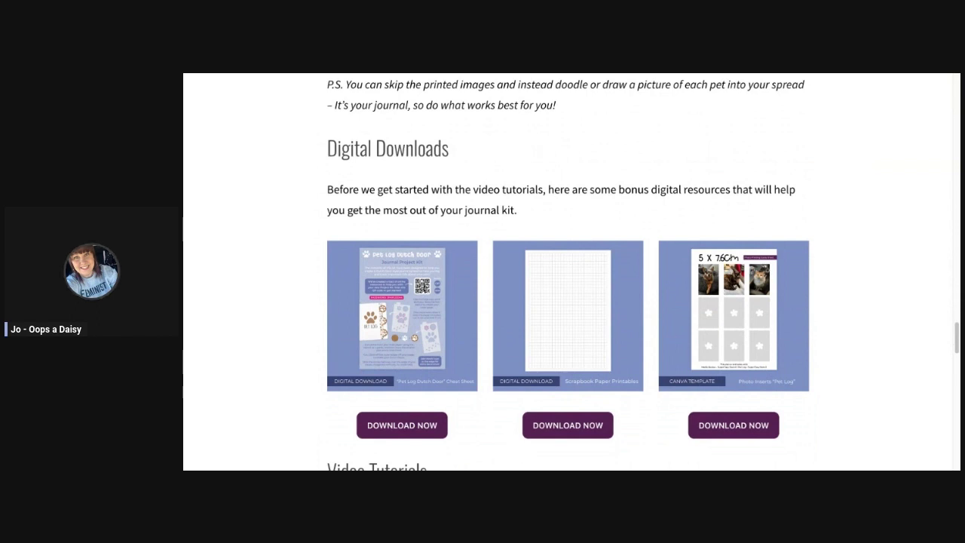
pyautogui.scroll(-1, 568, 302)
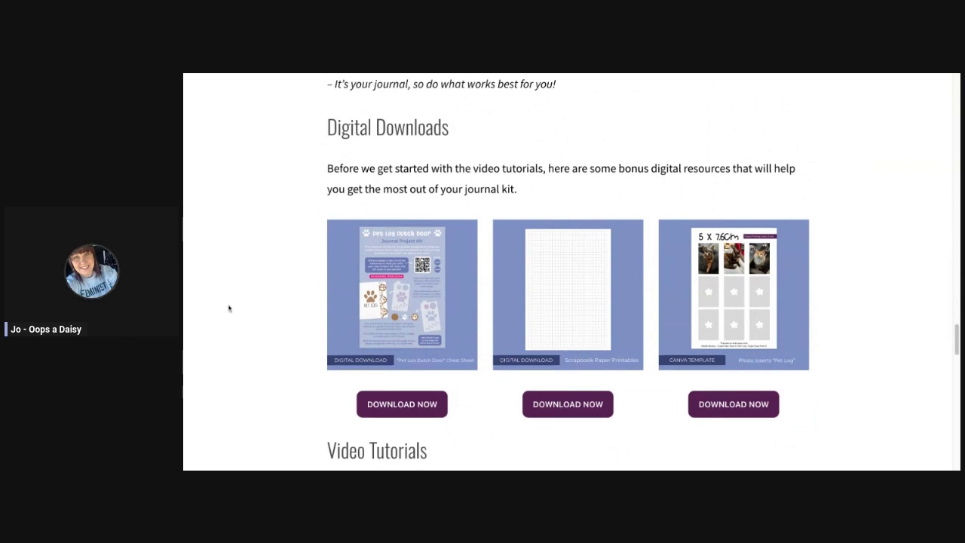
pyautogui.scroll(-1, 496, 330)
pyautogui.scroll(-1, 495, 330)
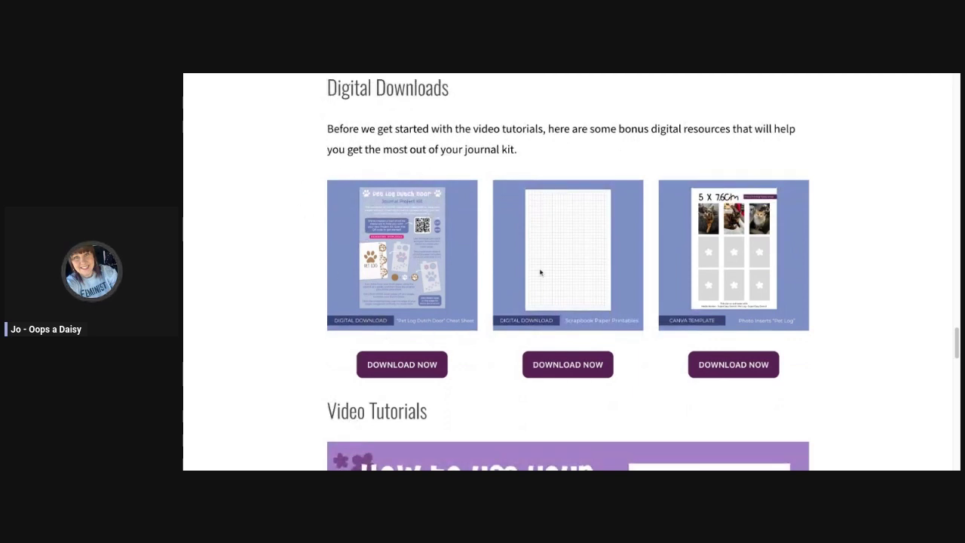
pyautogui.scroll(-1, 540, 271)
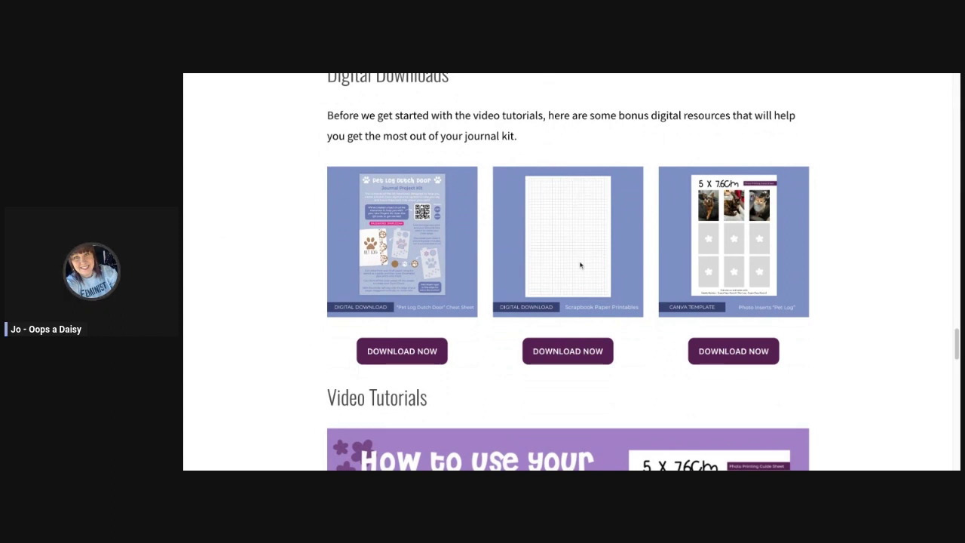
pyautogui.scroll(-1, 745, 370)
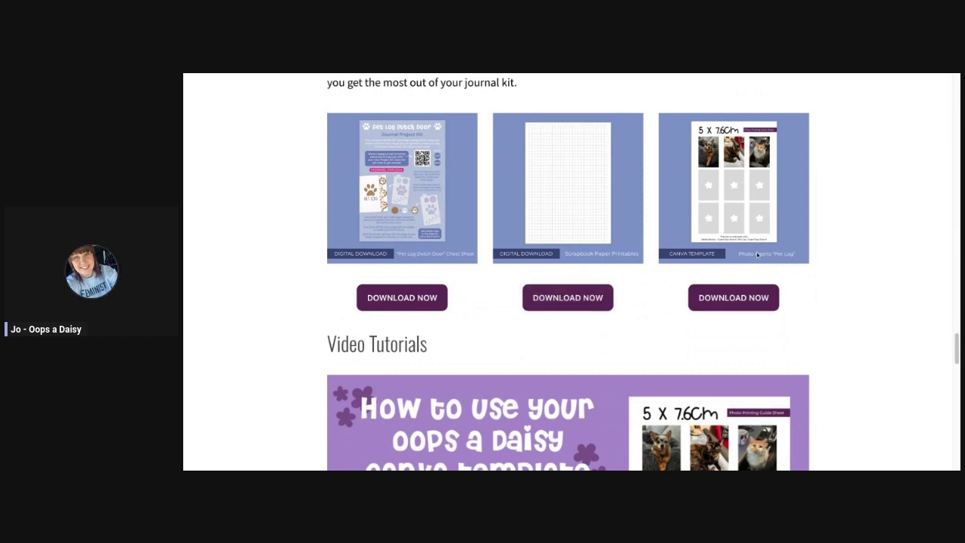
pyautogui.scroll(-3, 579, 376)
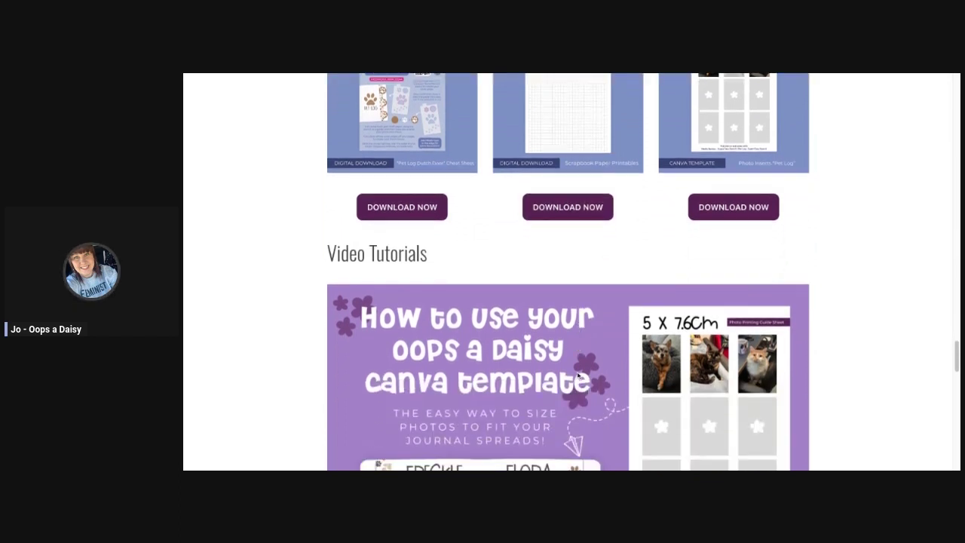
pyautogui.scroll(-2, 579, 376)
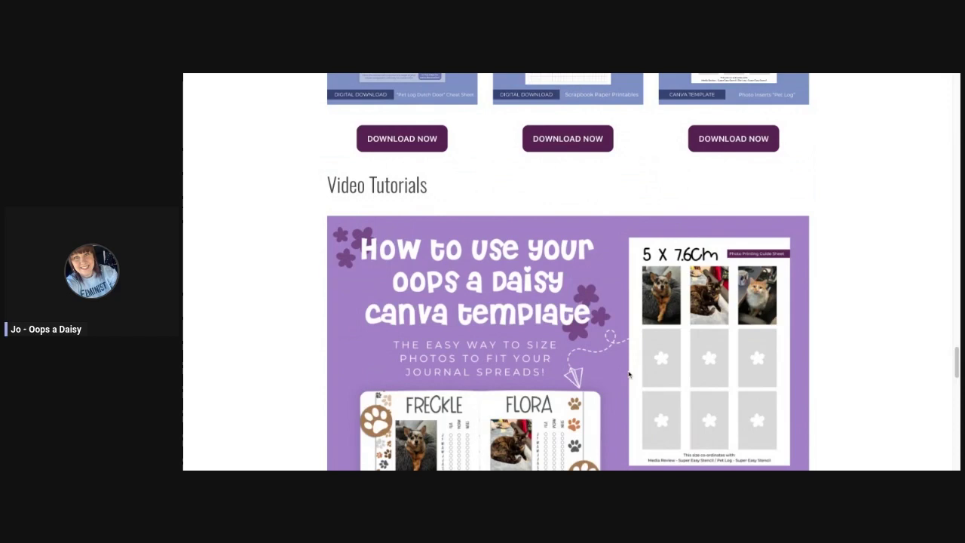
pyautogui.scroll(-11, 629, 375)
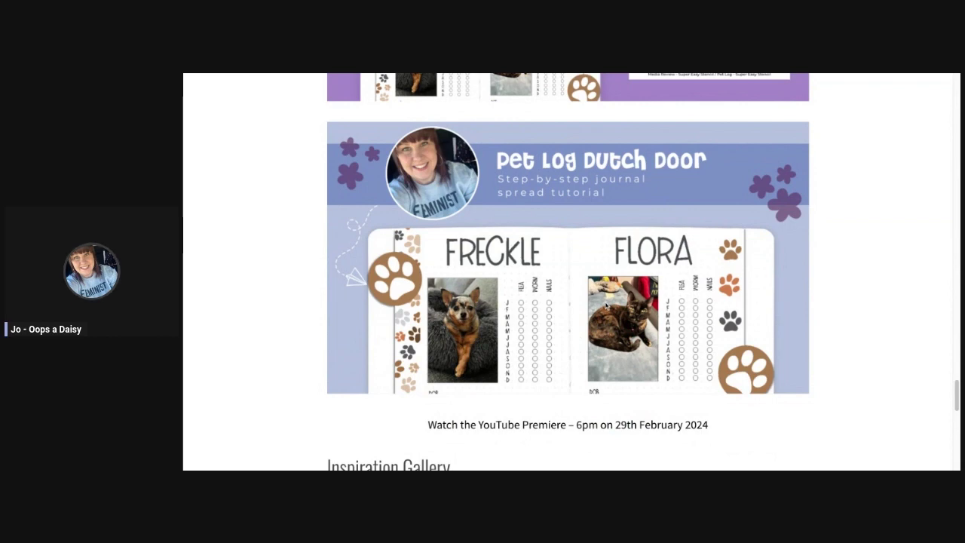
# Browse the Inspiration Gallery, then scroll back up to the Canva Template download card.
pyautogui.scroll(-4, 608, 304)
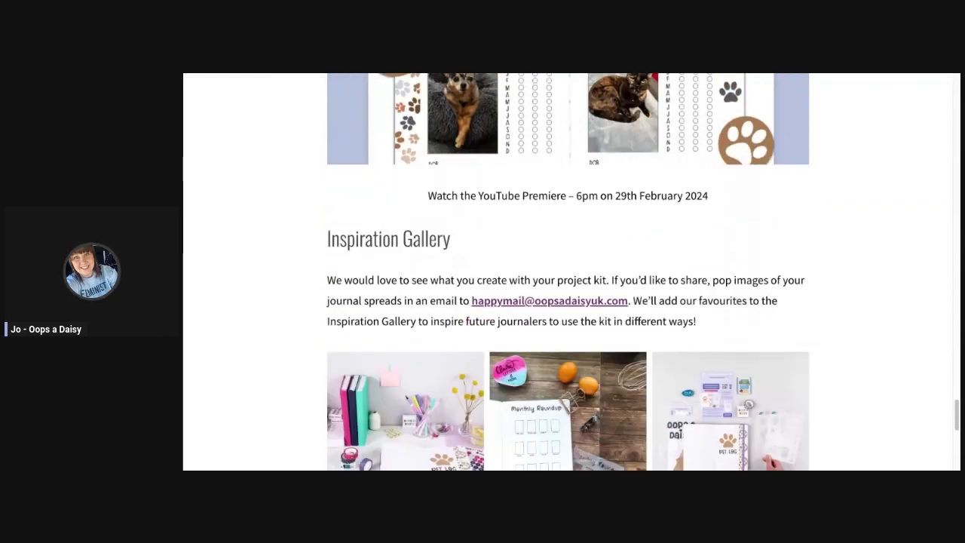
pyautogui.scroll(-2, 568, 271)
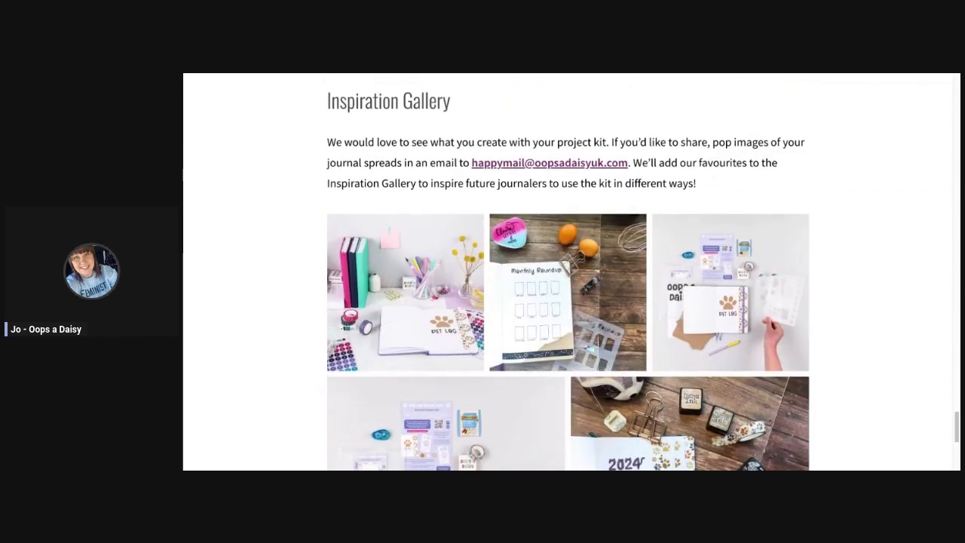
pyautogui.scroll(-3, 568, 271)
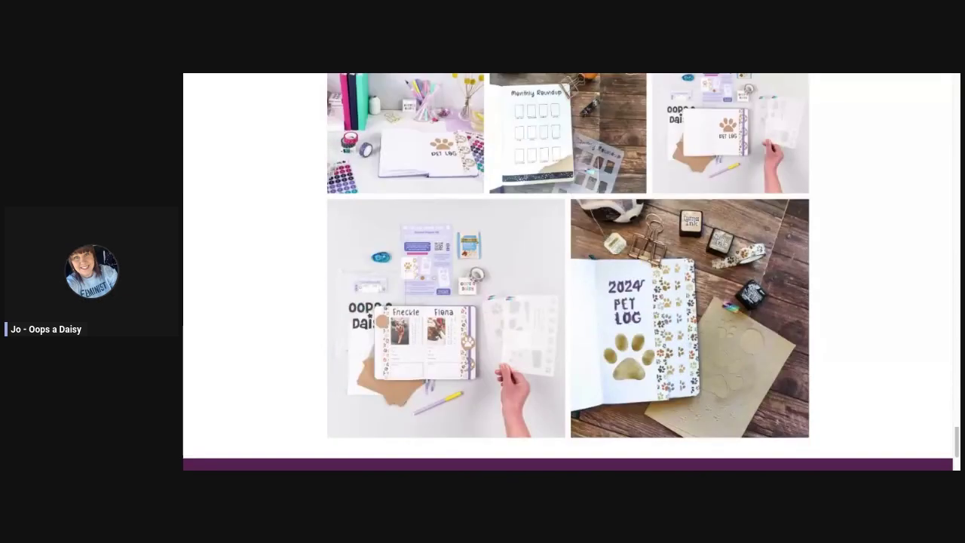
pyautogui.scroll(1, 523, 318)
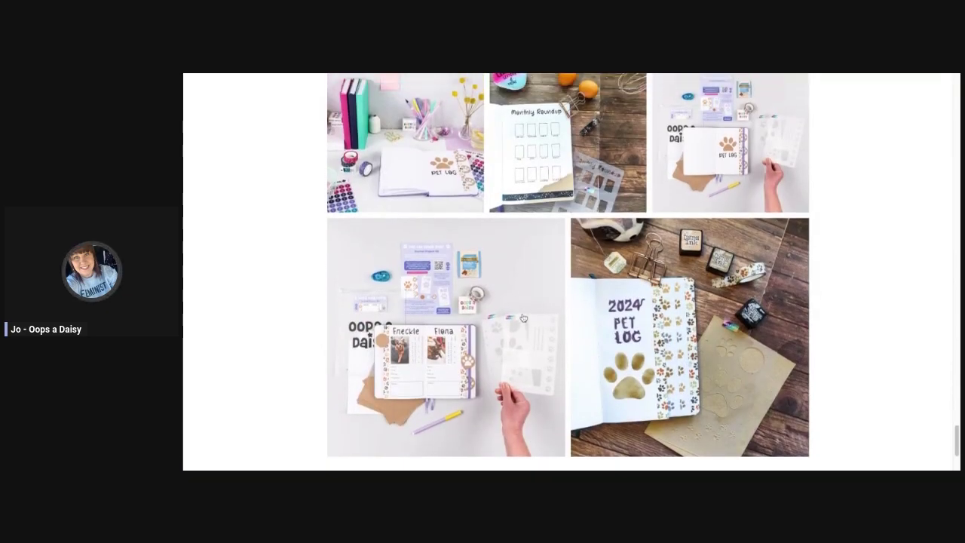
pyautogui.scroll(2, 523, 318)
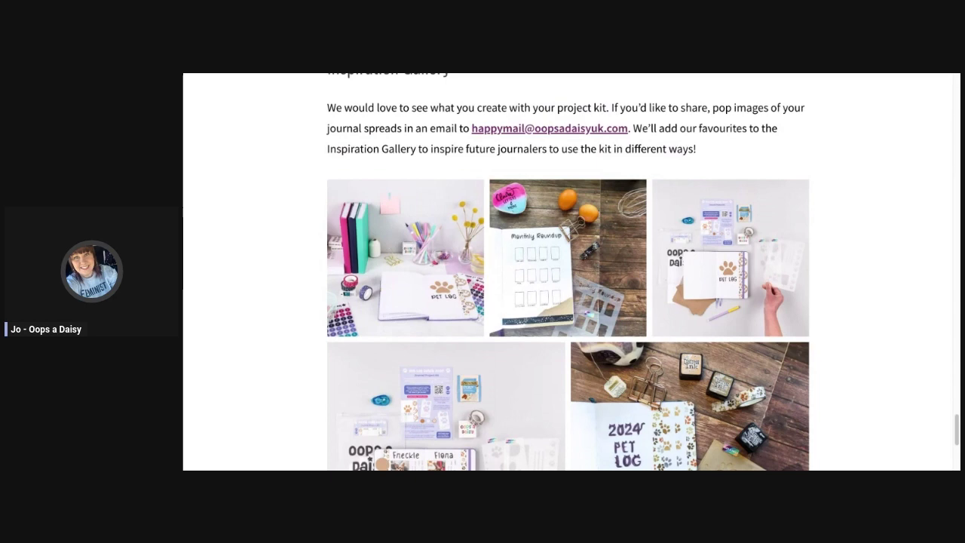
pyautogui.scroll(1, 541, 214)
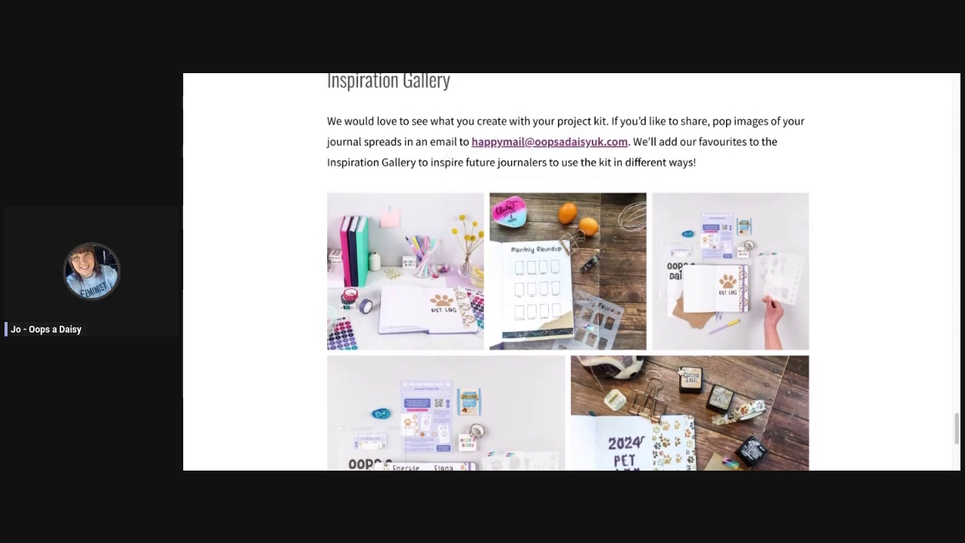
pyautogui.scroll(-2, 680, 371)
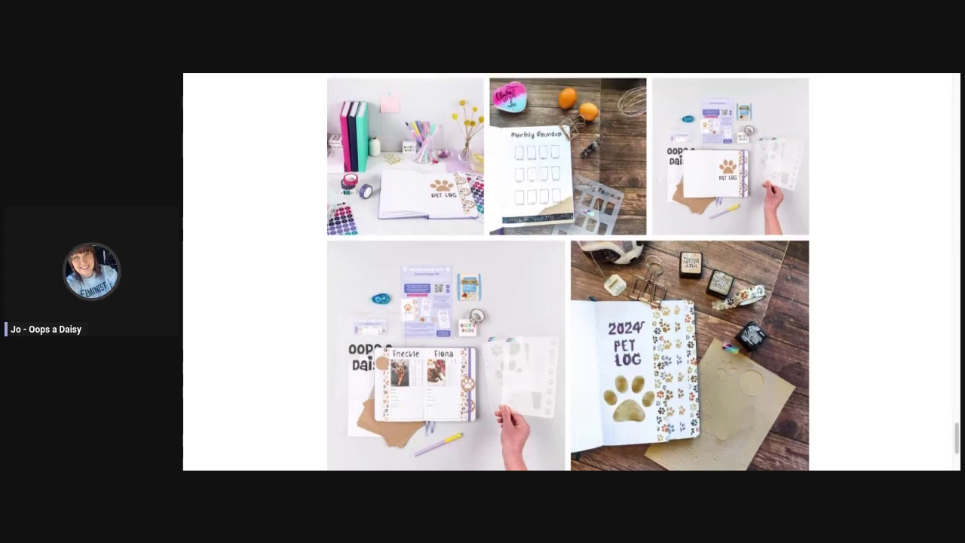
pyautogui.scroll(2, 618, 390)
pyautogui.scroll(1, 558, 391)
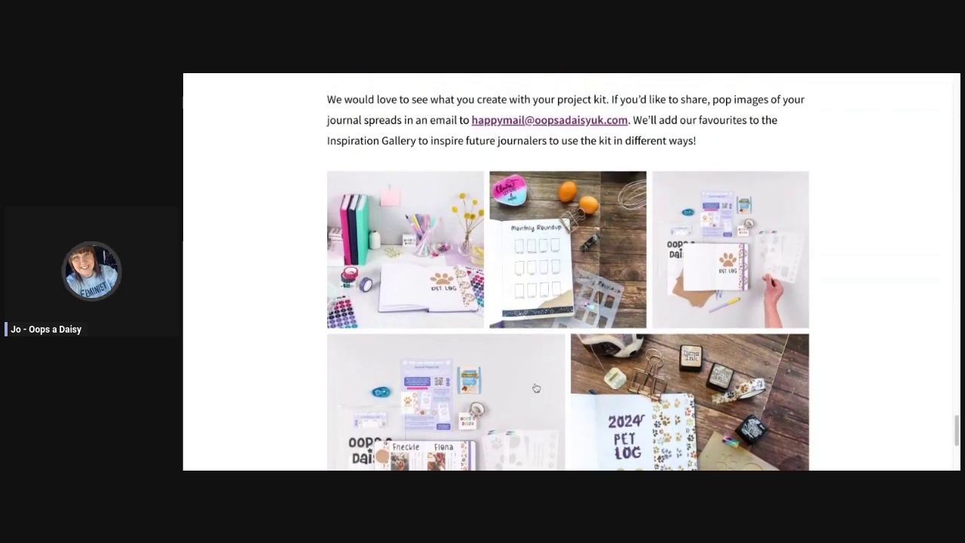
pyautogui.scroll(1, 536, 388)
pyautogui.scroll(2, 536, 388)
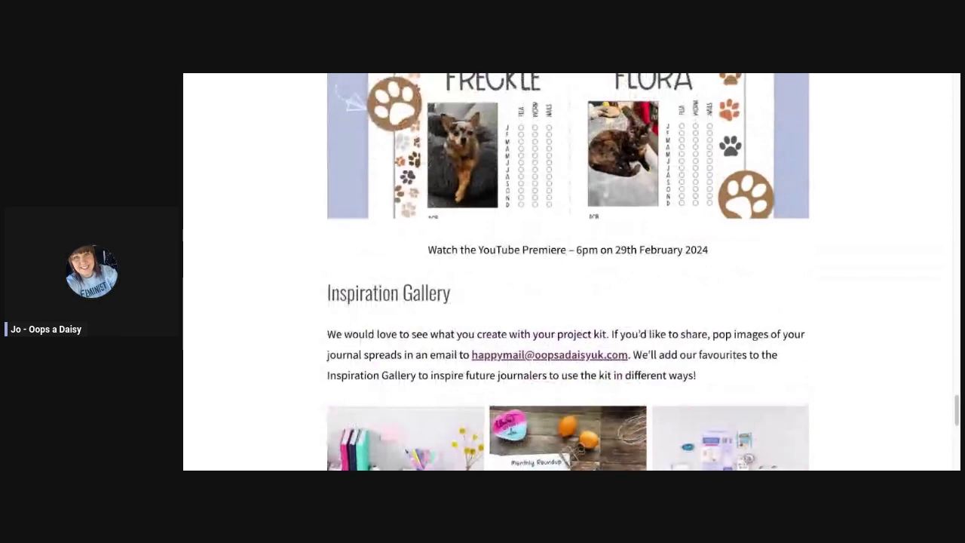
pyautogui.scroll(1, 581, 397)
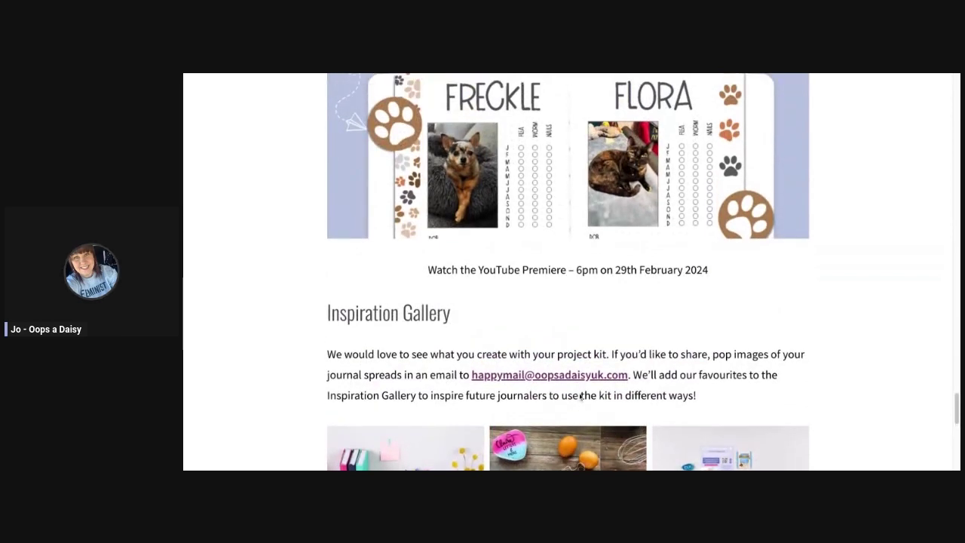
pyautogui.scroll(1, 581, 398)
pyautogui.scroll(5, 617, 401)
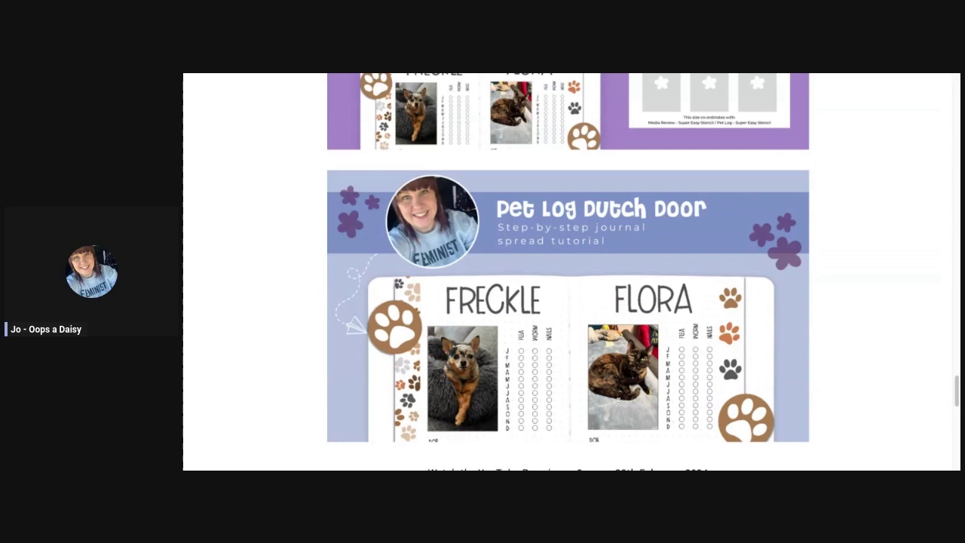
pyautogui.scroll(5, 618, 402)
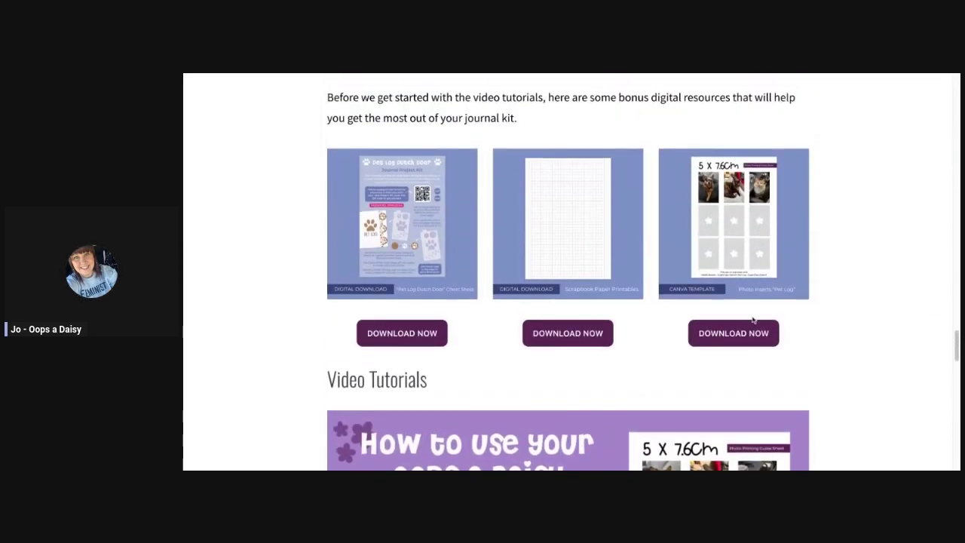
pyautogui.scroll(1, 834, 366)
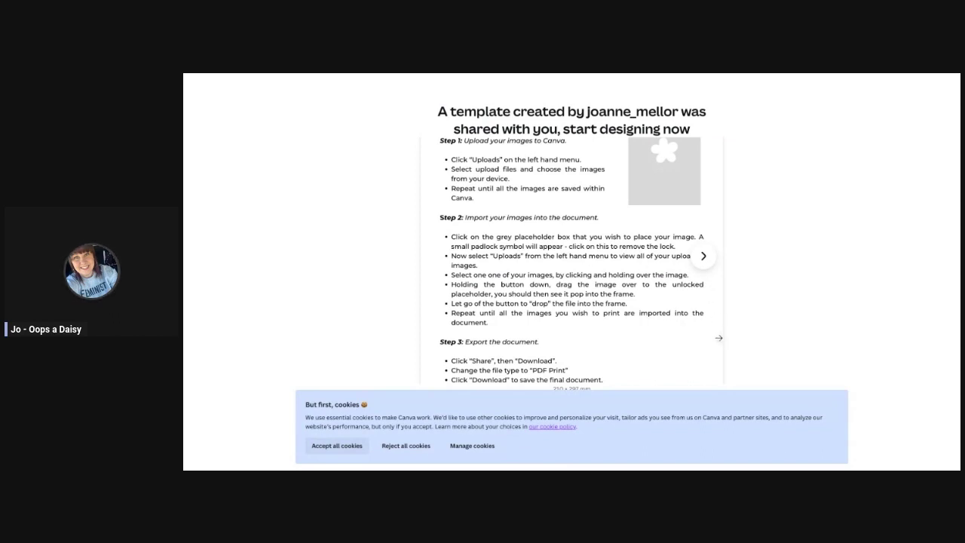
# Accept all cookies and choose to use the shared template for a new design.
pyautogui.click(337, 446)
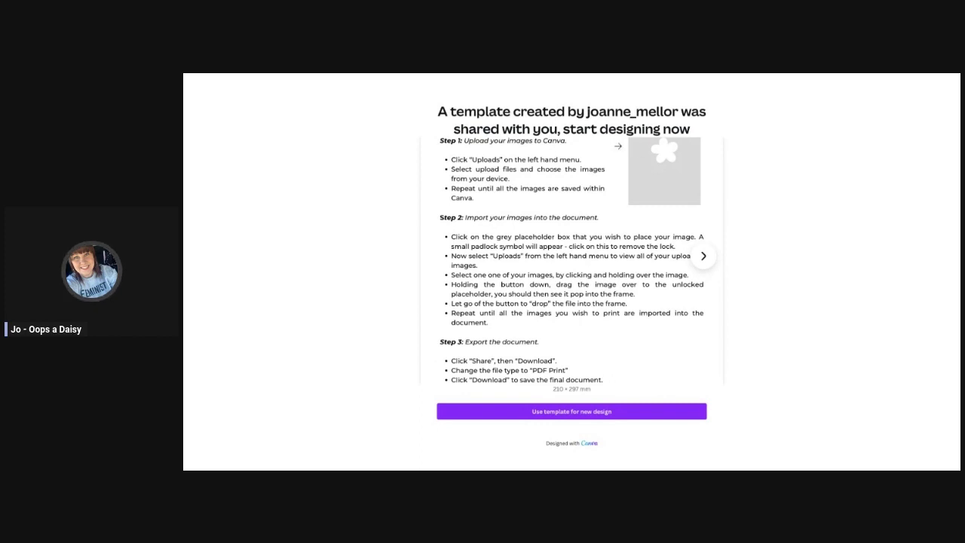
pyautogui.click(570, 412)
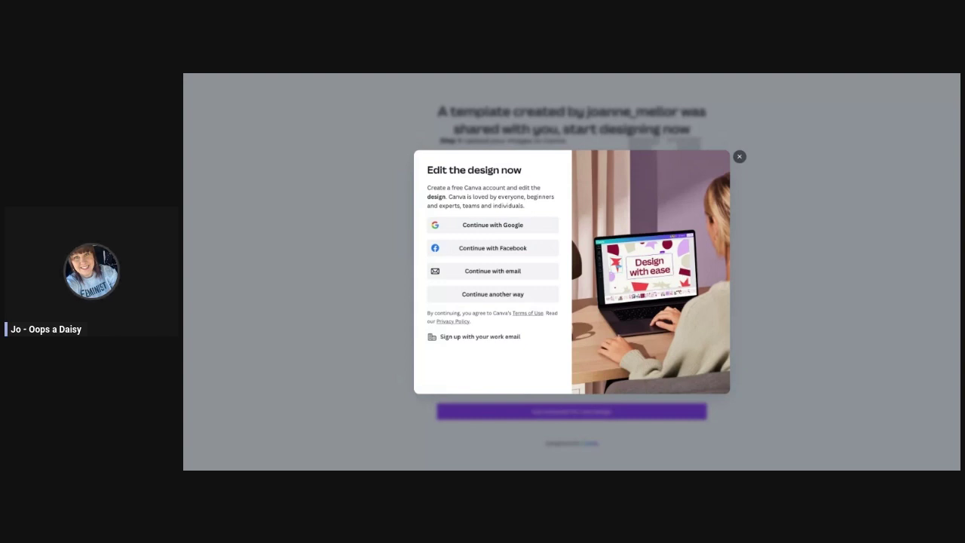
# Sign up with e-mail, entering the account e-mail address and continuing.
pyautogui.click(494, 273)
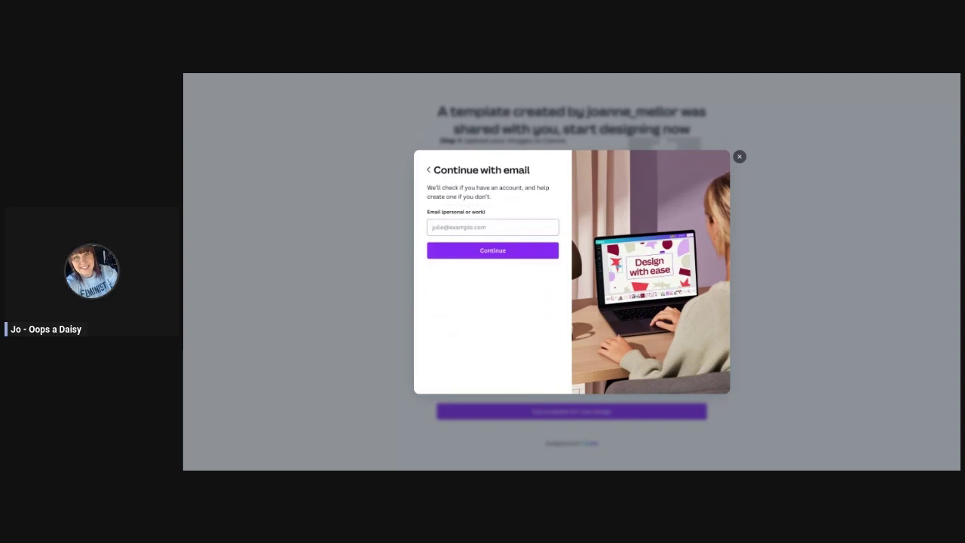
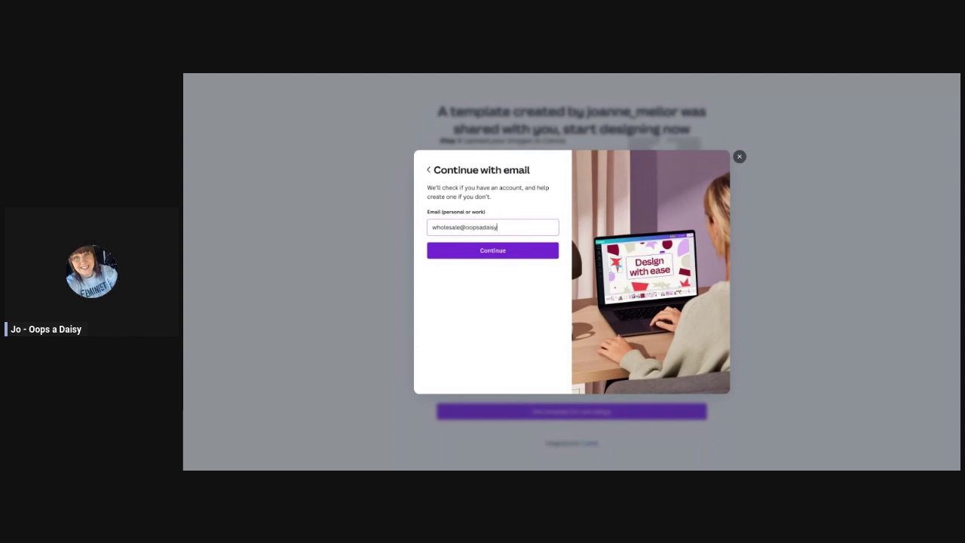
pyautogui.click(500, 251)
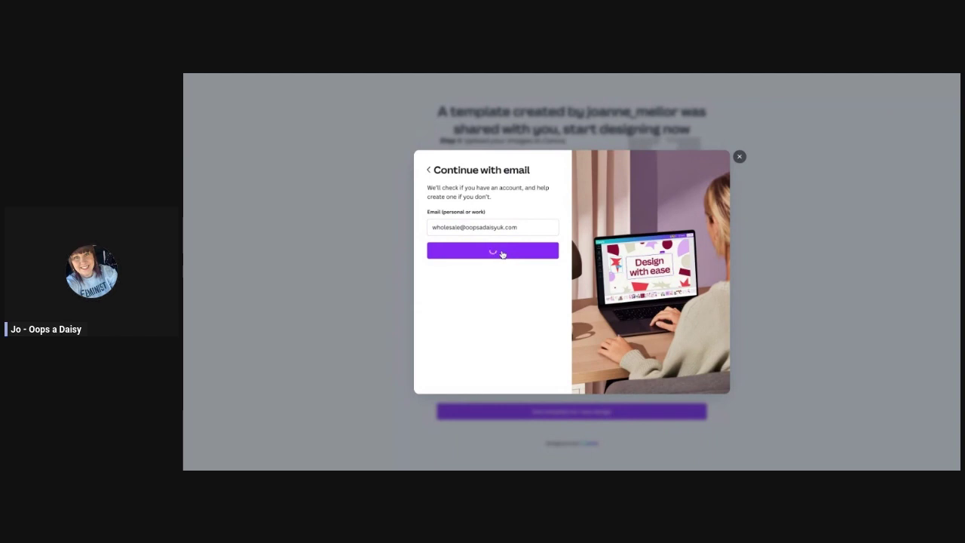
# Replace the pre-filled name with your own, create the account and paste the verification code.
pyautogui.moveTo(460, 227); pyautogui.dragTo(422, 228)
pyautogui.write('Joanne')
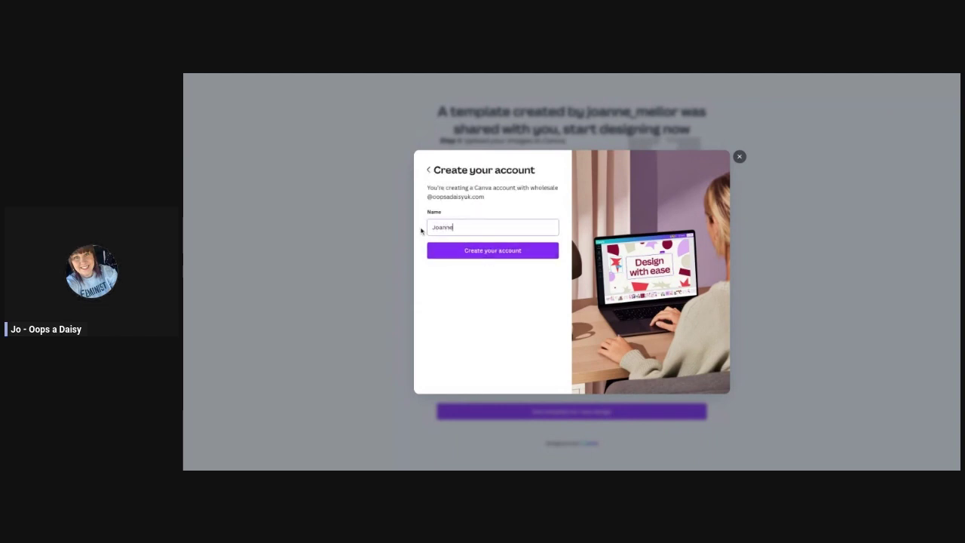
pyautogui.click(432, 250)
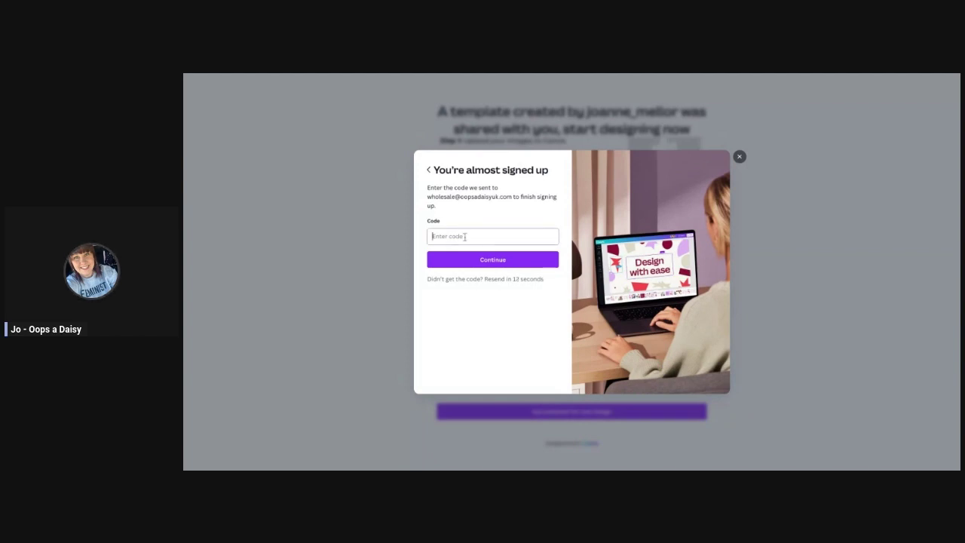
pyautogui.hotkey('ctrl', 'v')
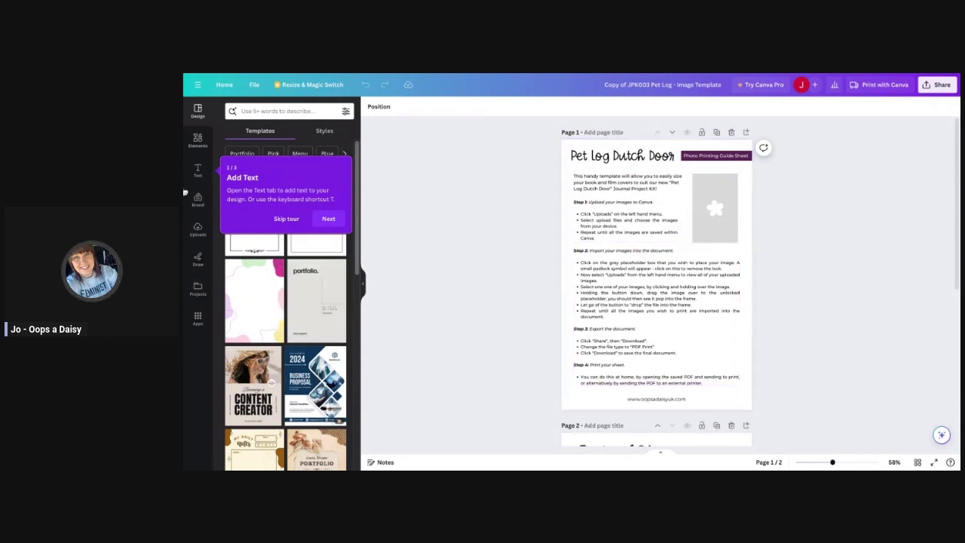
# Skip the welcome tour and check that page 1's title, image placeholder and intro text are locked.
pyautogui.click(286, 218)
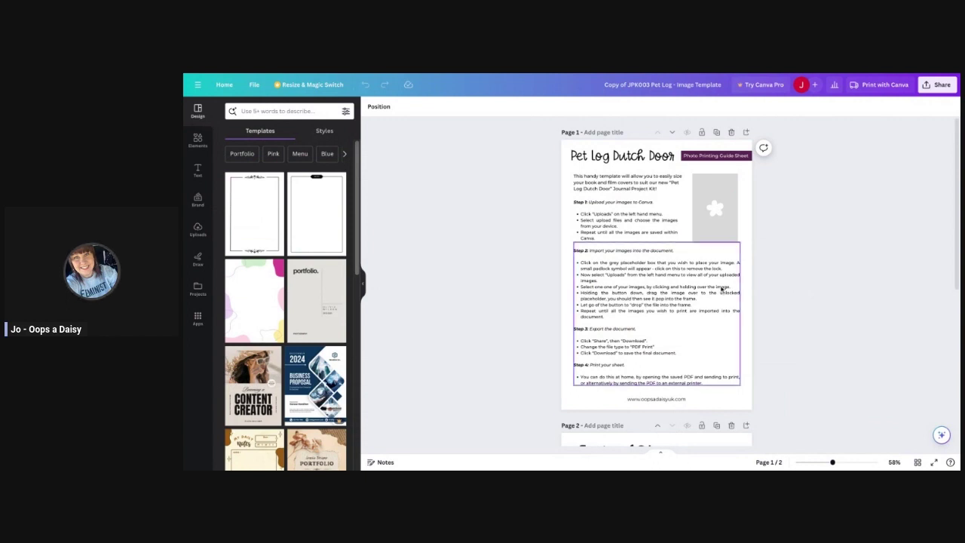
pyautogui.click(623, 157)
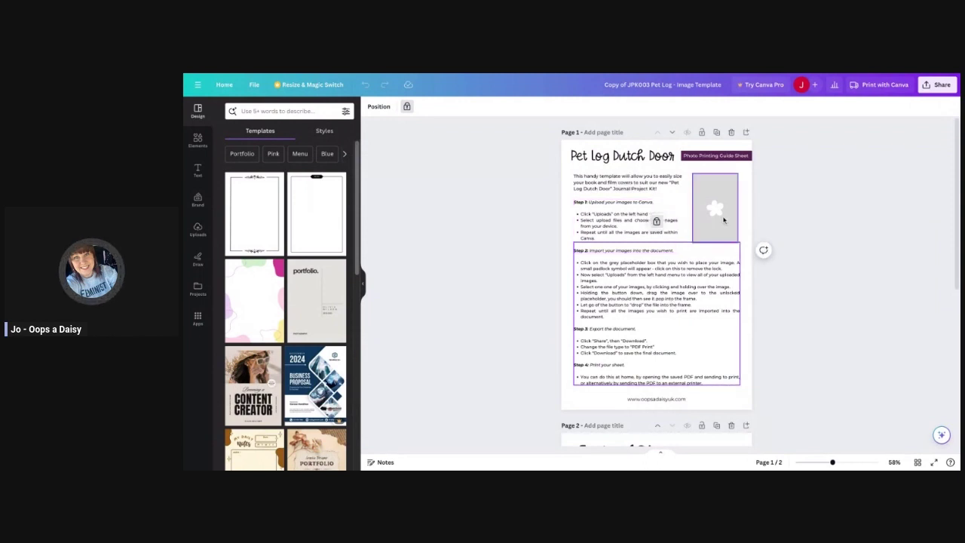
pyautogui.click(724, 218)
pyautogui.click(765, 215)
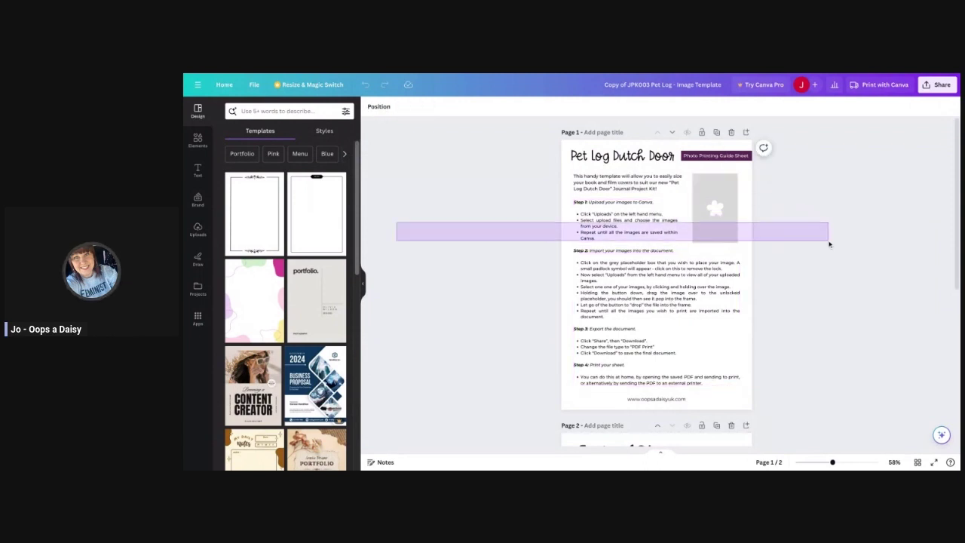
pyautogui.click(712, 205)
pyautogui.click(616, 194)
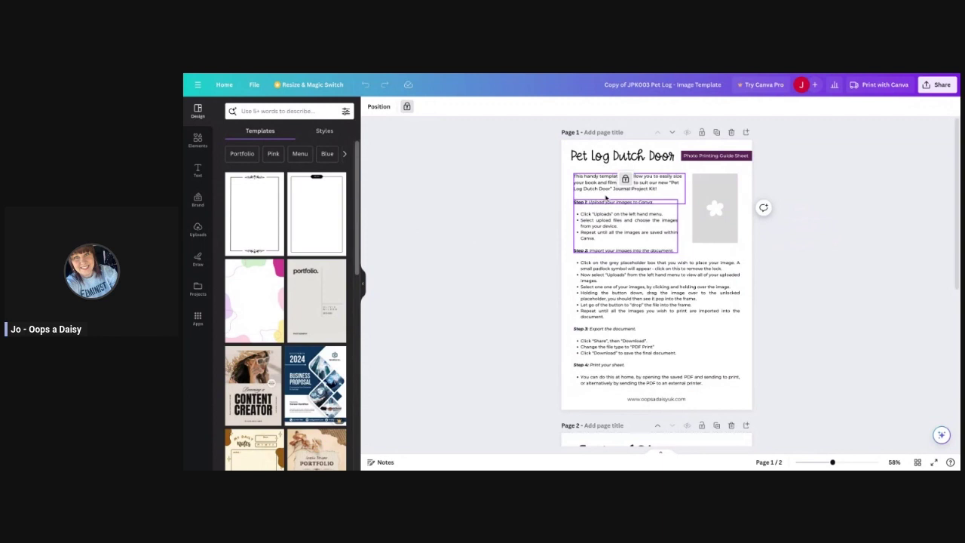
# Scroll down to page 2's grid of nine photo placeholders.
pyautogui.scroll(-2, 668, 306)
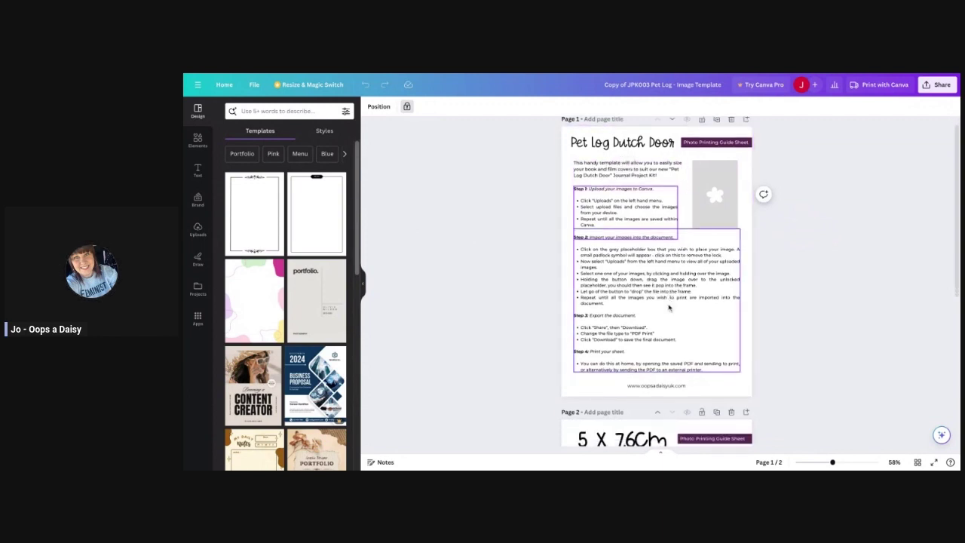
pyautogui.scroll(-5, 668, 306)
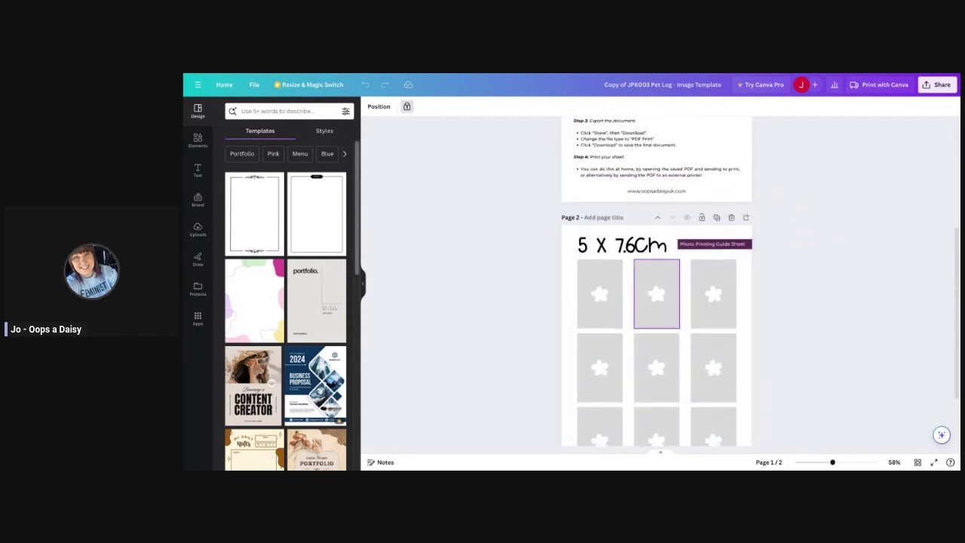
pyautogui.scroll(-1, 668, 306)
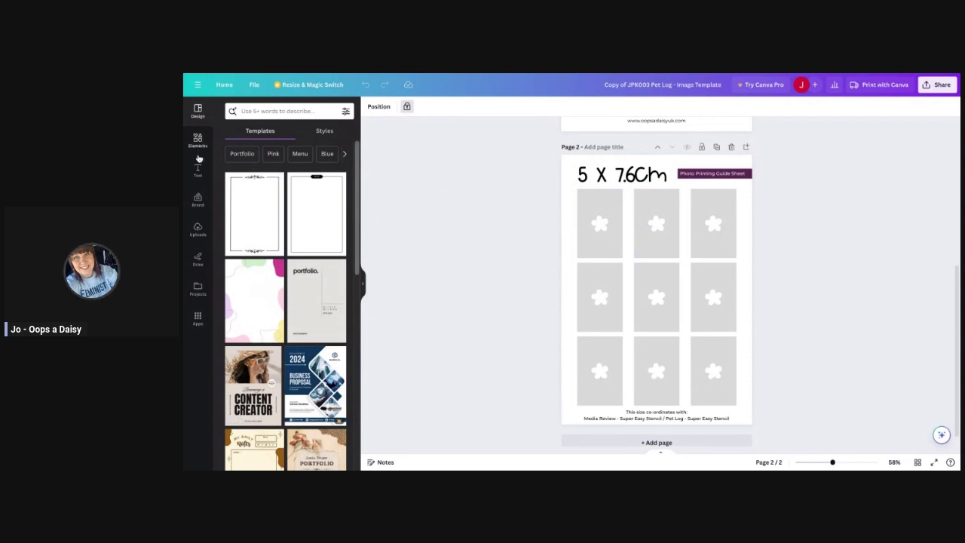
# Upload the three pet photos through the Uploads panel and select page 2's top-left frame.
pyautogui.click(199, 230)
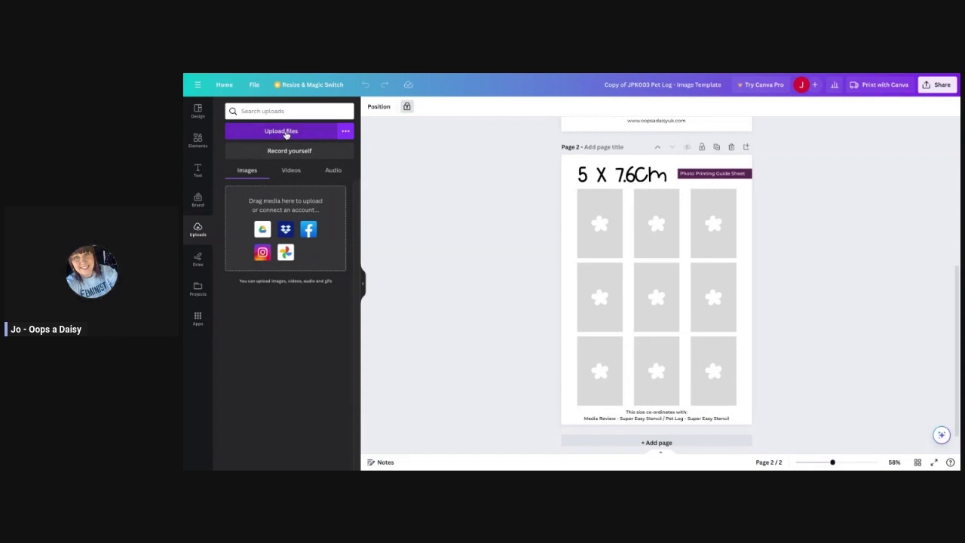
pyautogui.click(286, 134)
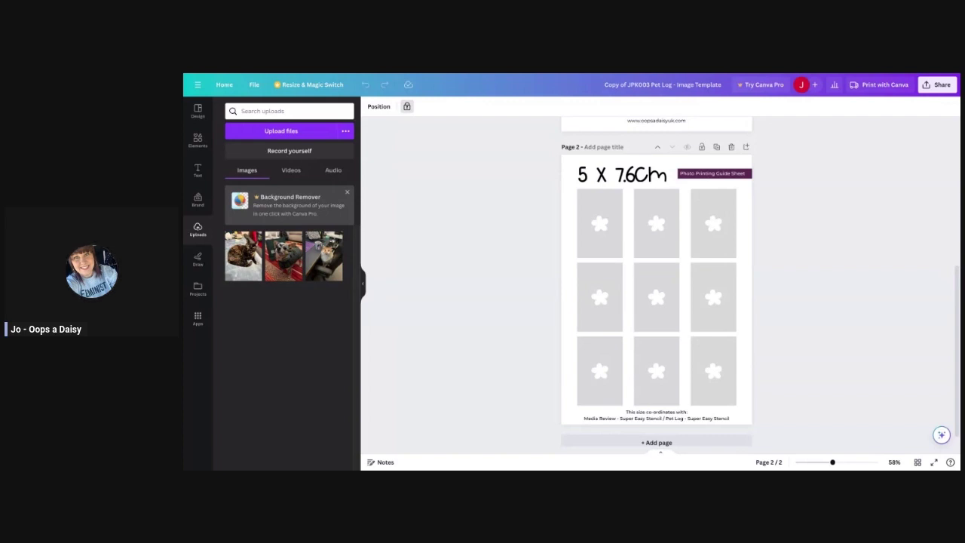
pyautogui.click(600, 234)
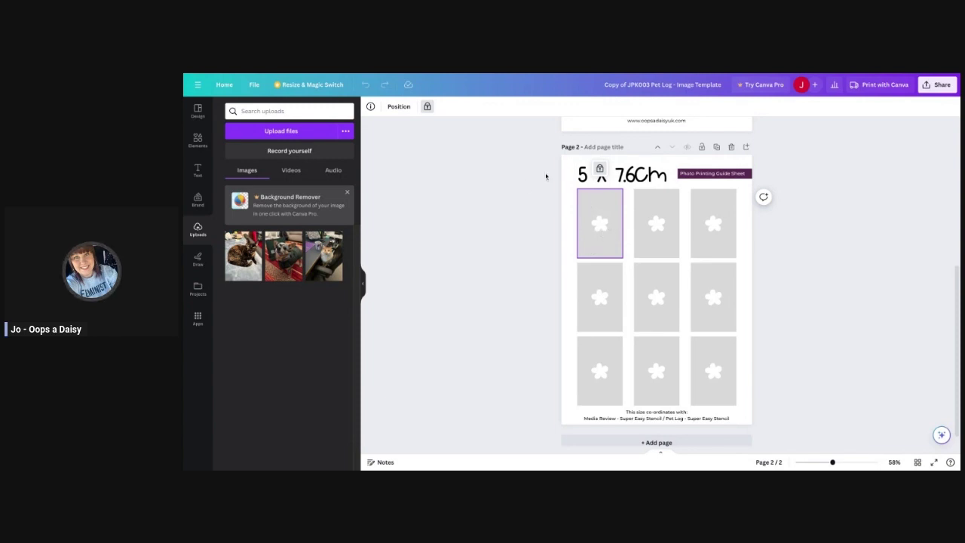
# Unlock the top-left frame on page 2 and drag the cat photo into it.
pyautogui.click(600, 170)
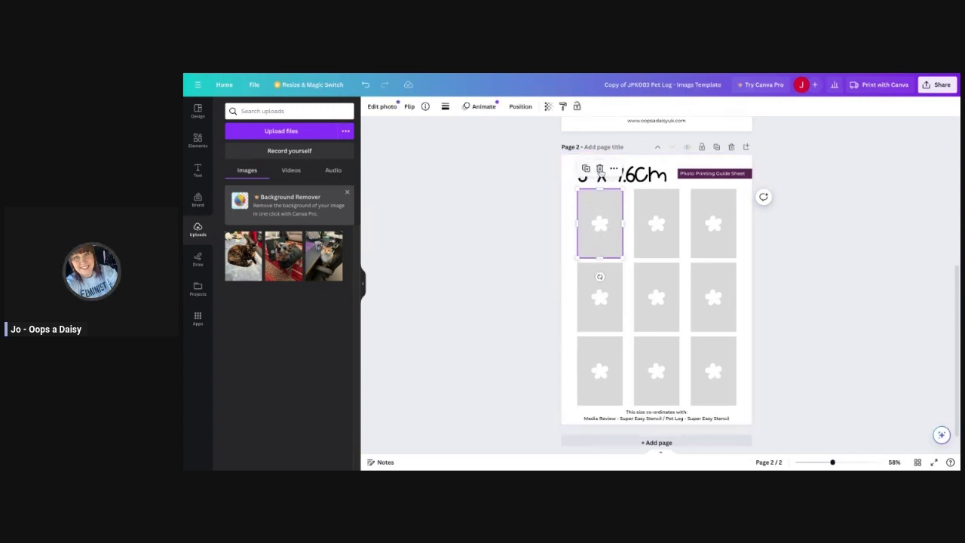
pyautogui.moveTo(597, 231)
pyautogui.mouseDown()
pyautogui.moveTo(634, 216)
pyautogui.moveTo(543, 262)
pyautogui.moveTo(594, 264)
pyautogui.moveTo(597, 230)
pyautogui.mouseUp()
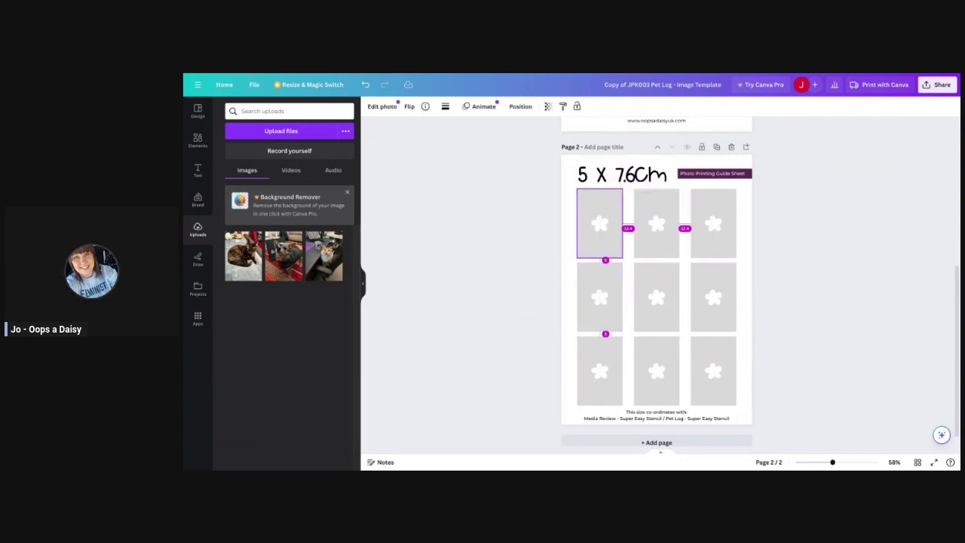
pyautogui.click(572, 250)
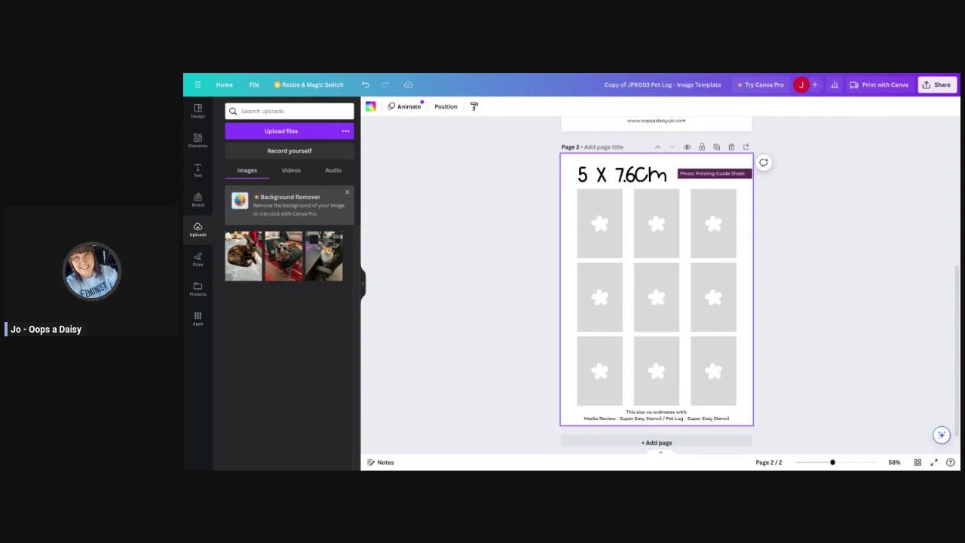
pyautogui.moveTo(324, 256); pyautogui.dragTo(599, 223)
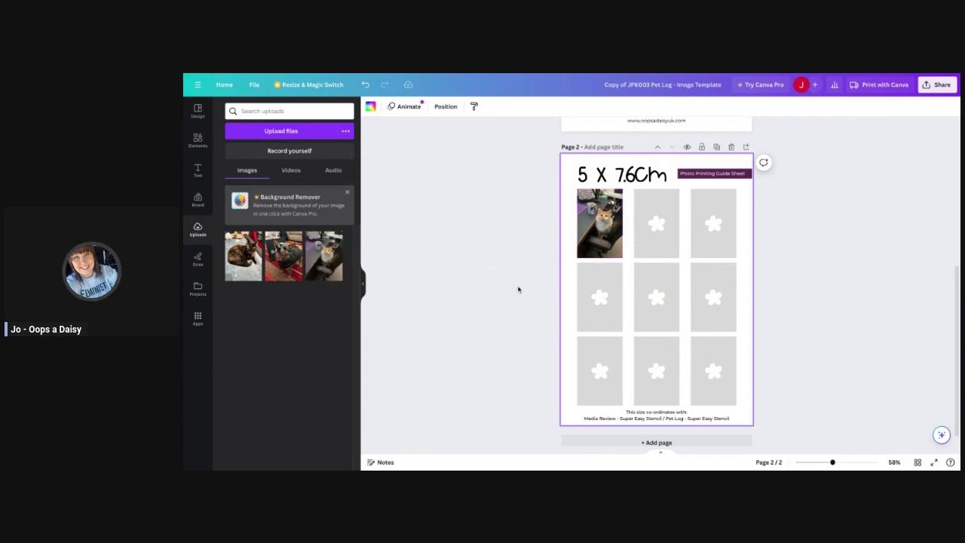
pyautogui.click(602, 244)
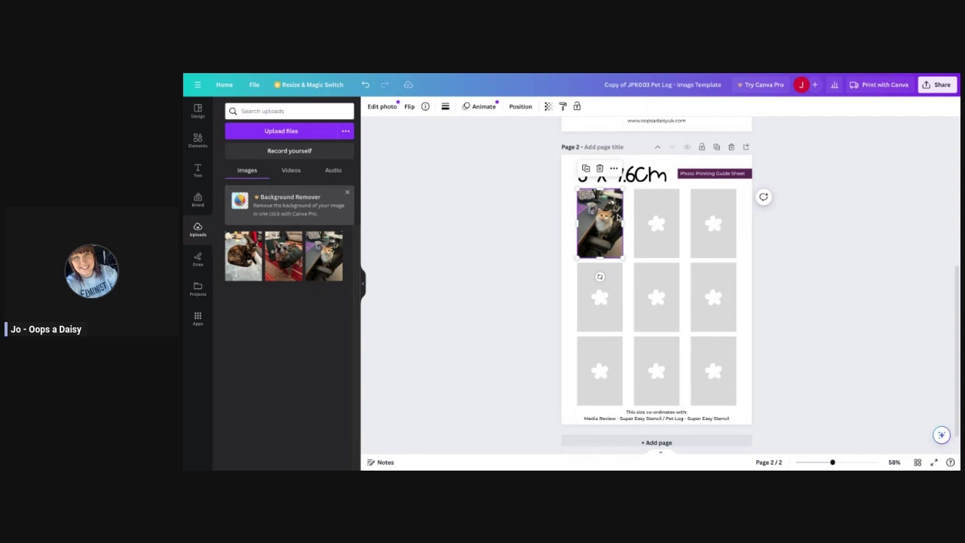
pyautogui.scroll(1, 615, 302)
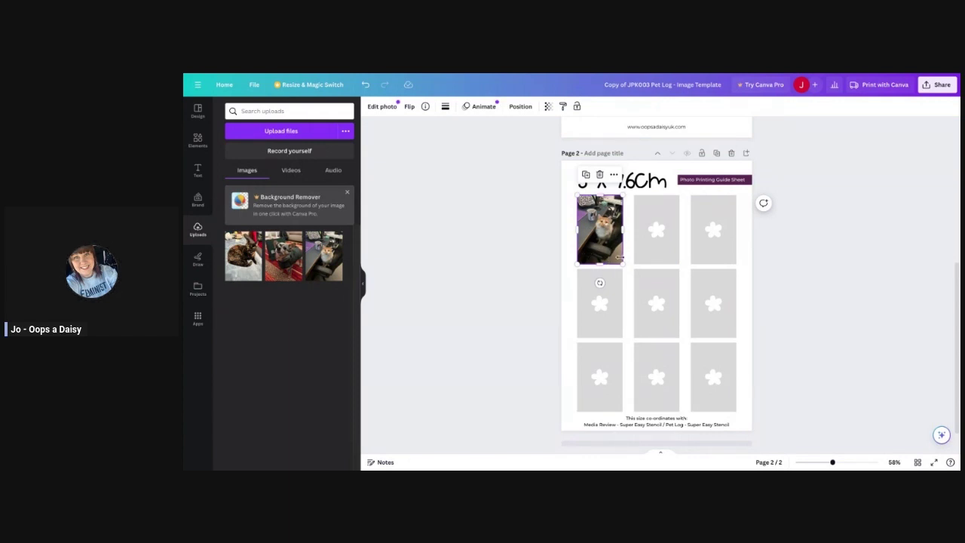
# Crop, enlarge and reposition the ginger cat photo so the cat sits centred in the top-left frame.
pyautogui.click(384, 107)
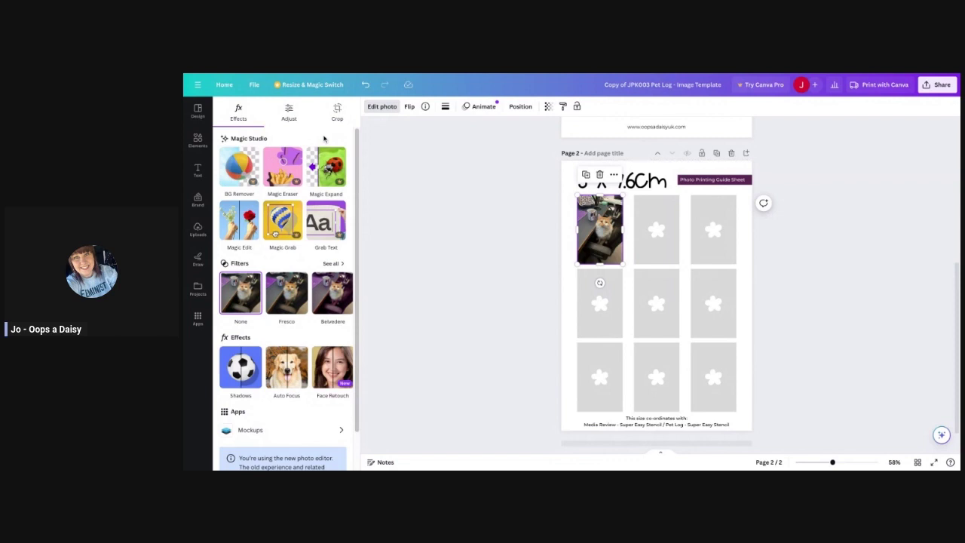
pyautogui.click(337, 113)
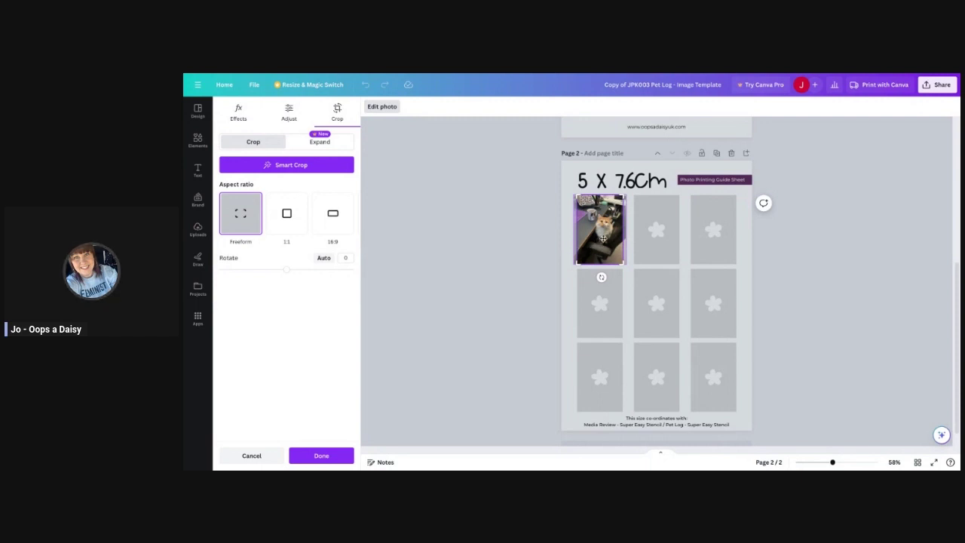
pyautogui.moveTo(603, 238); pyautogui.dragTo(600, 237)
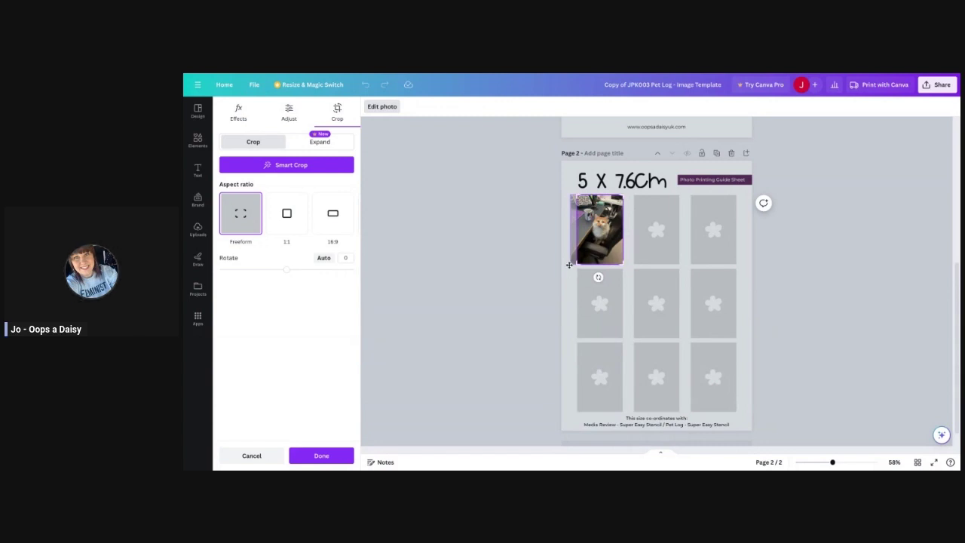
pyautogui.moveTo(571, 265)
pyautogui.mouseDown()
pyautogui.moveTo(547, 295)
pyautogui.moveTo(578, 274)
pyautogui.mouseUp()
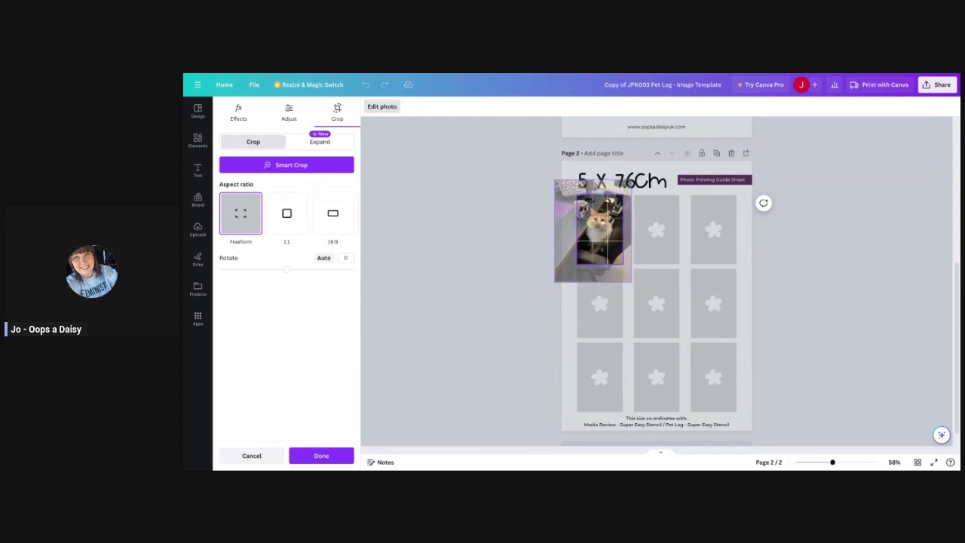
pyautogui.moveTo(608, 201); pyautogui.dragTo(610, 202)
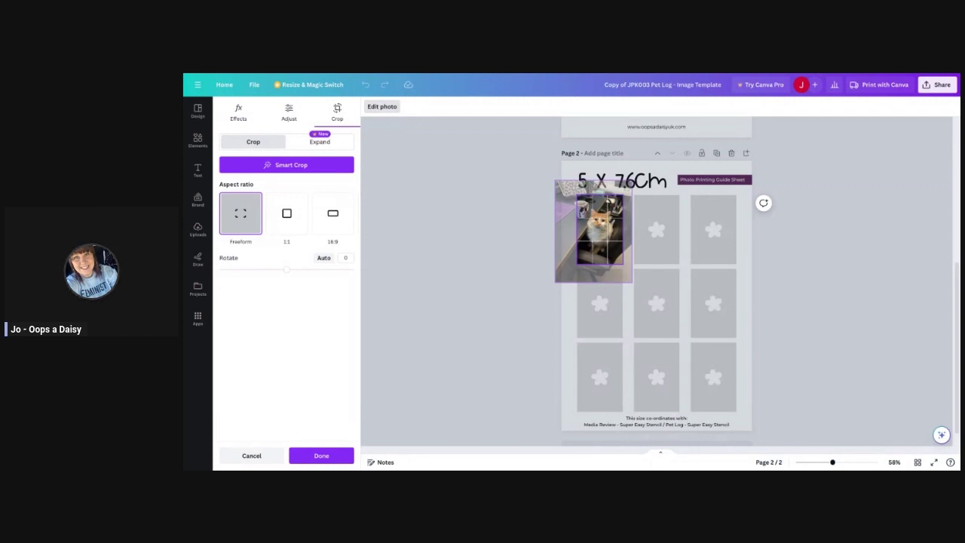
pyautogui.moveTo(609, 202); pyautogui.dragTo(610, 202)
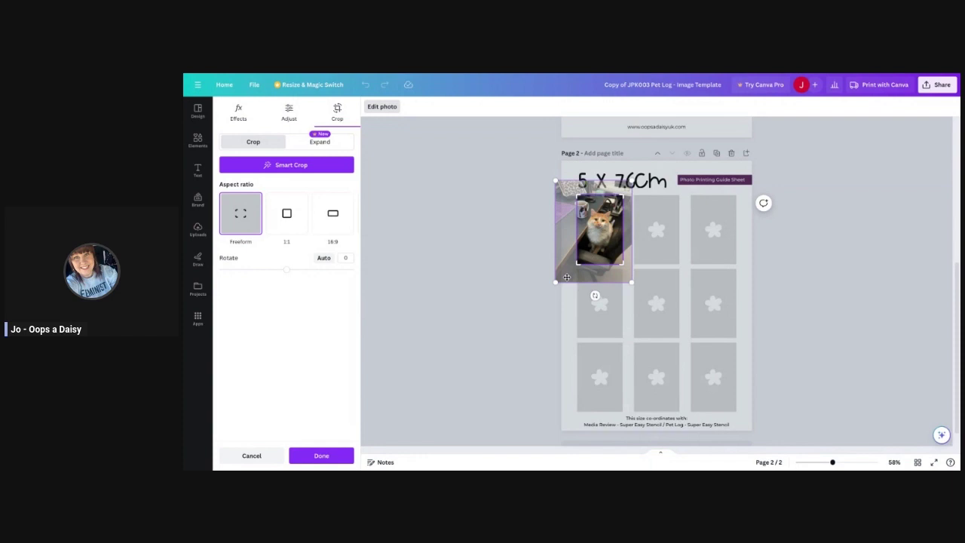
pyautogui.moveTo(566, 277); pyautogui.dragTo(568, 277)
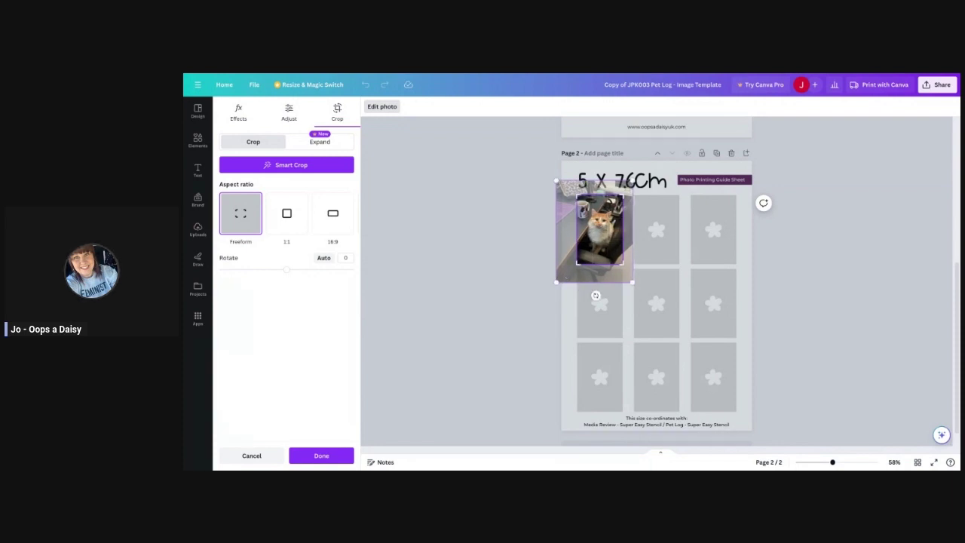
pyautogui.press('Return')
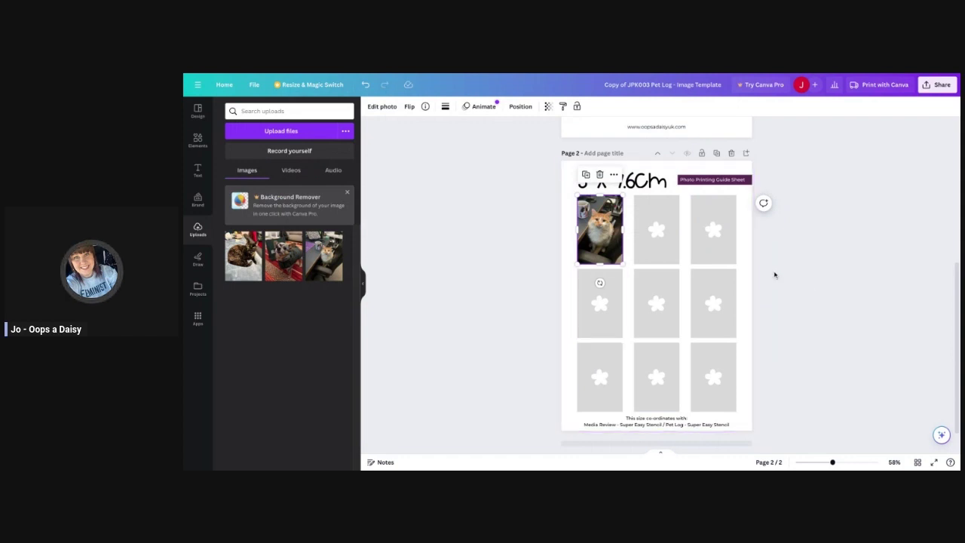
# Lock the ginger cat photo in the top-left frame.
pyautogui.click(569, 300)
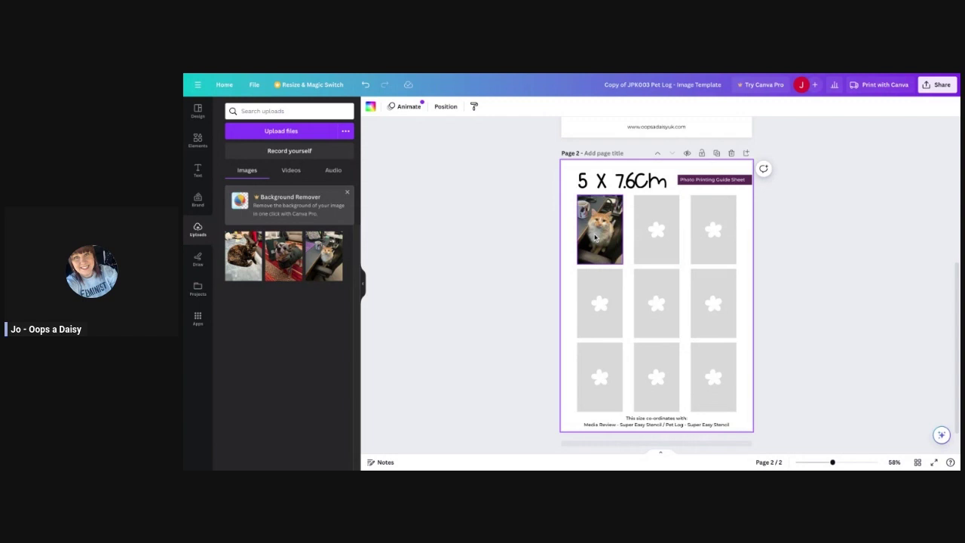
pyautogui.click(595, 239)
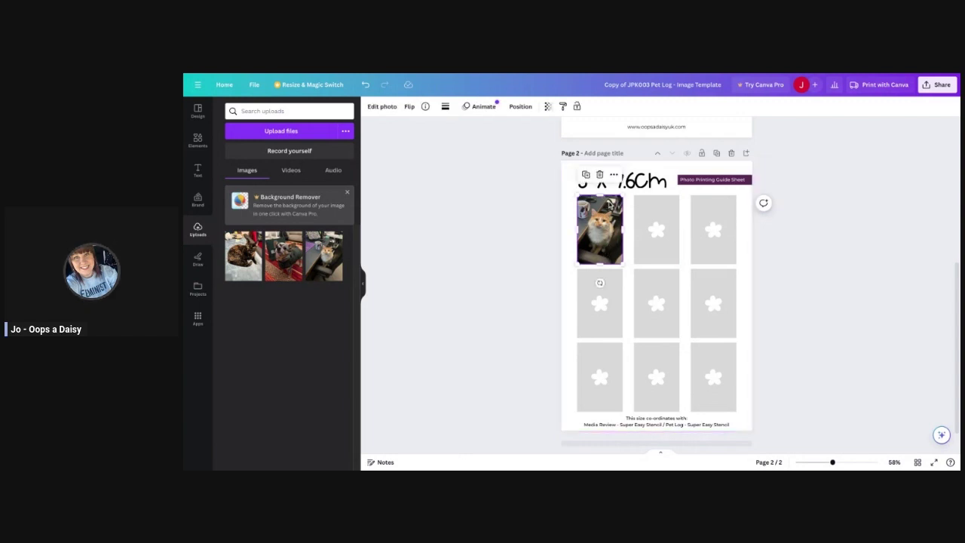
pyautogui.click(615, 174)
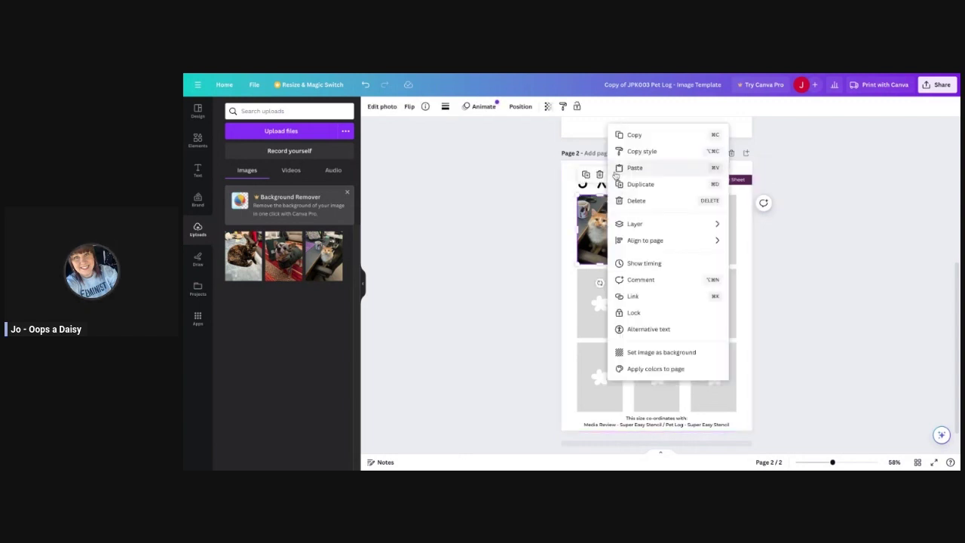
pyautogui.click(634, 312)
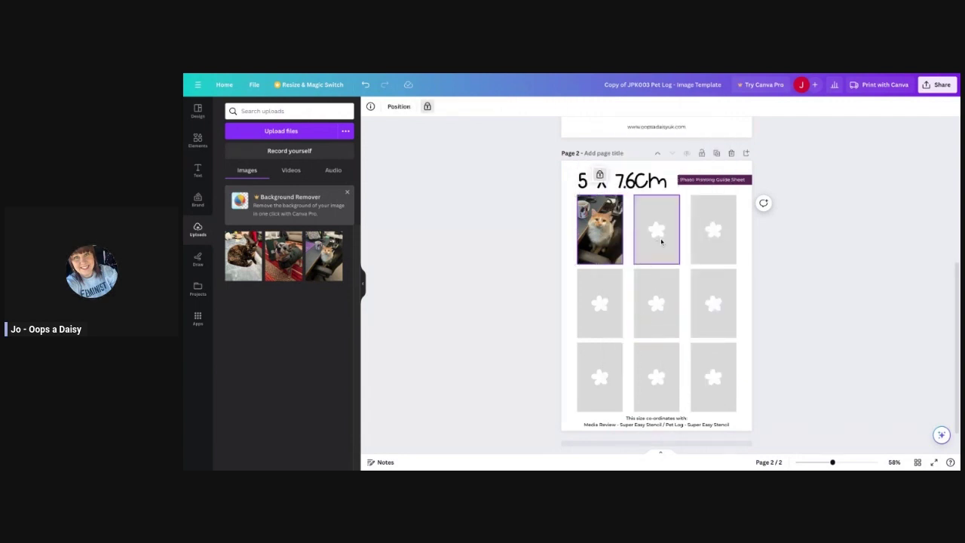
# Unlock the top-middle frame and drop the tortoiseshell cat photo into it.
pyautogui.click(661, 240)
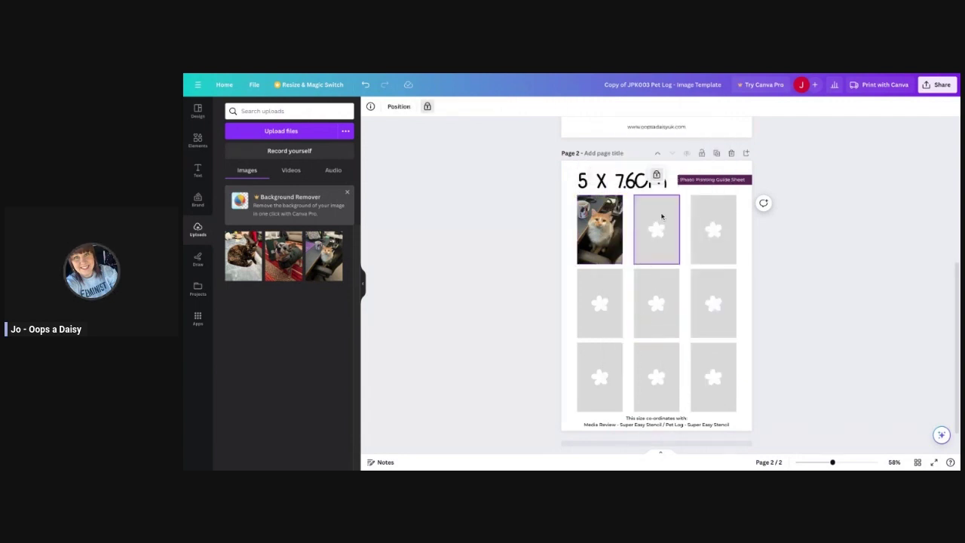
pyautogui.click(656, 175)
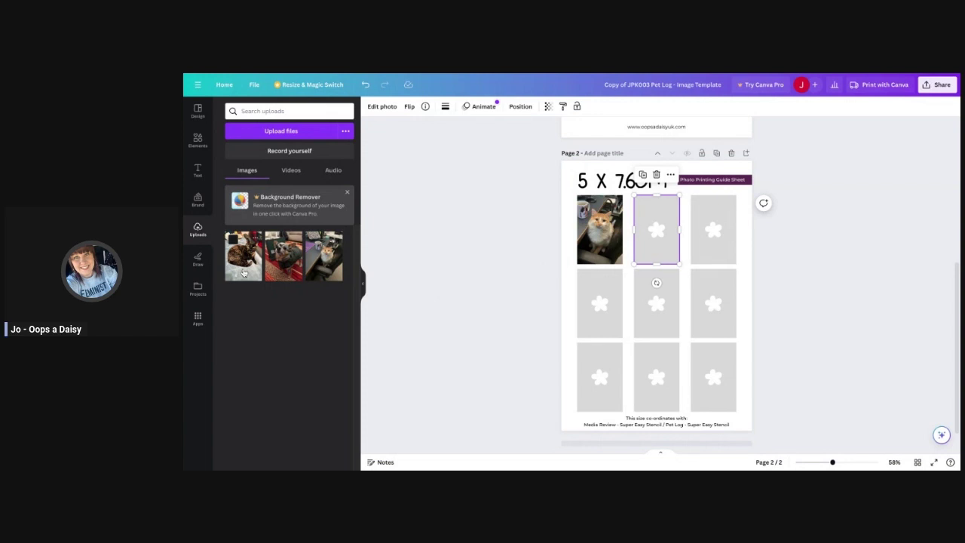
pyautogui.moveTo(242, 256); pyautogui.dragTo(656, 230)
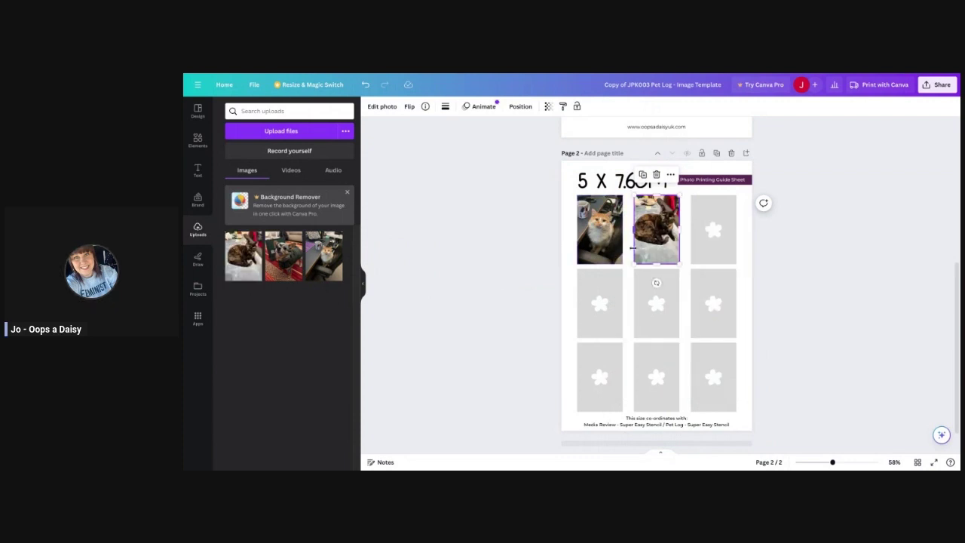
# Enlarge and centre the tortoiseshell cat within its crop, then lock the photo.
pyautogui.click(382, 108)
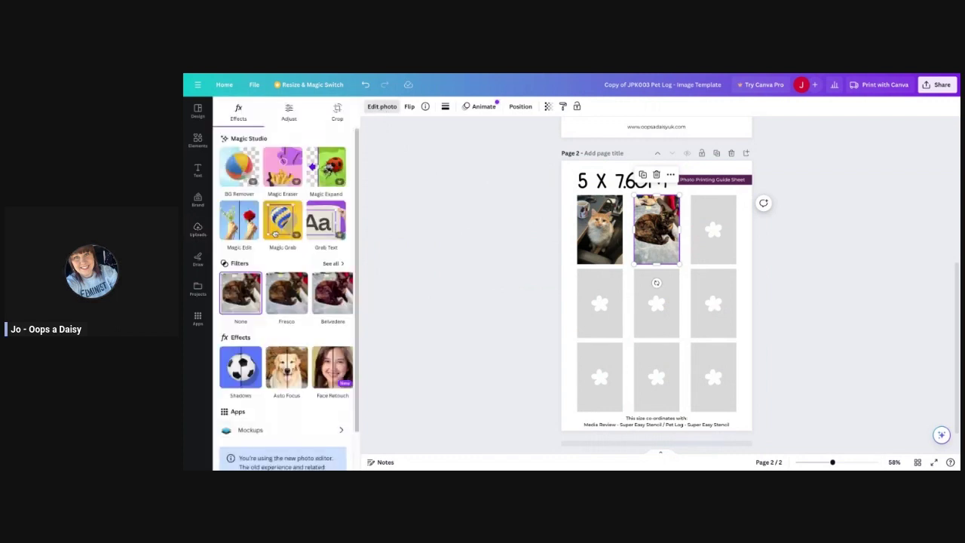
pyautogui.click(337, 114)
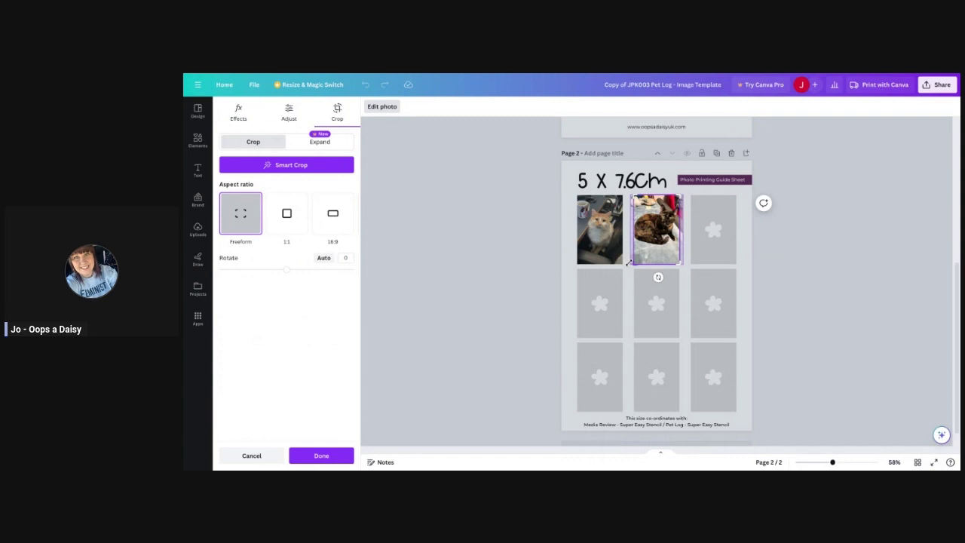
pyautogui.moveTo(627, 263); pyautogui.dragTo(609, 293)
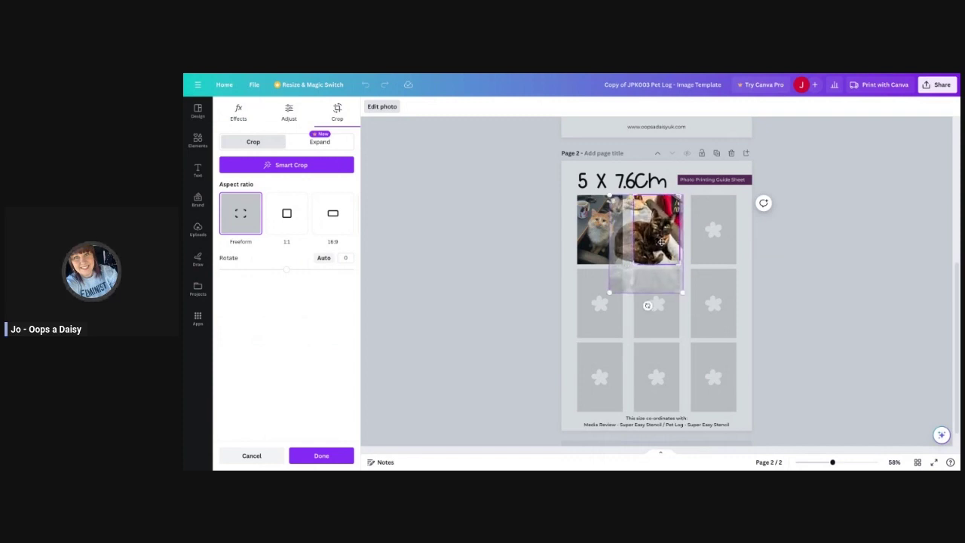
pyautogui.moveTo(661, 242); pyautogui.dragTo(664, 239)
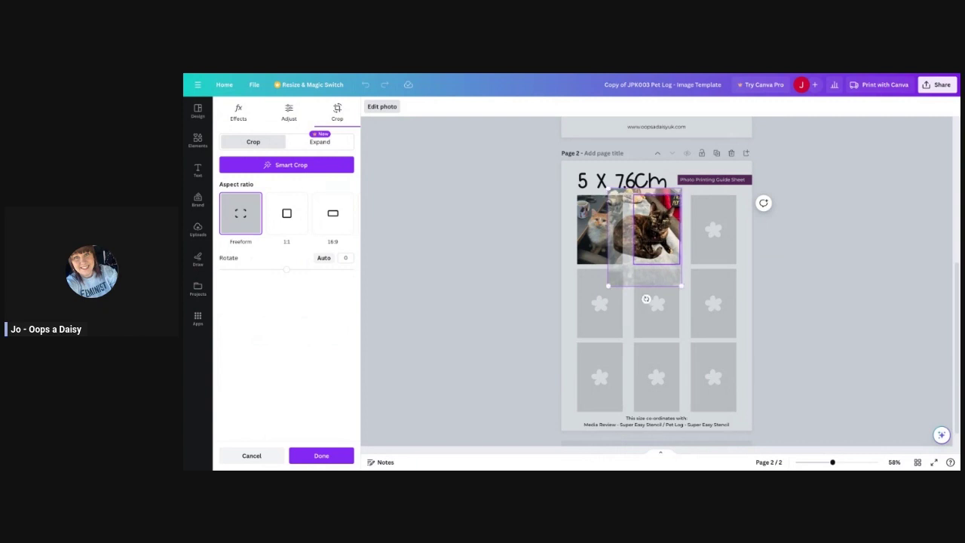
pyautogui.click(707, 284)
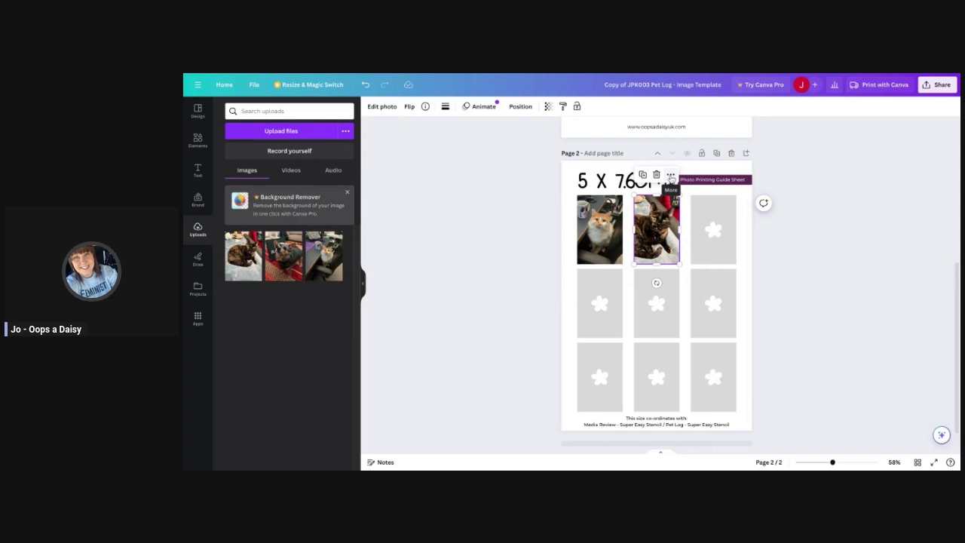
pyautogui.click(670, 175)
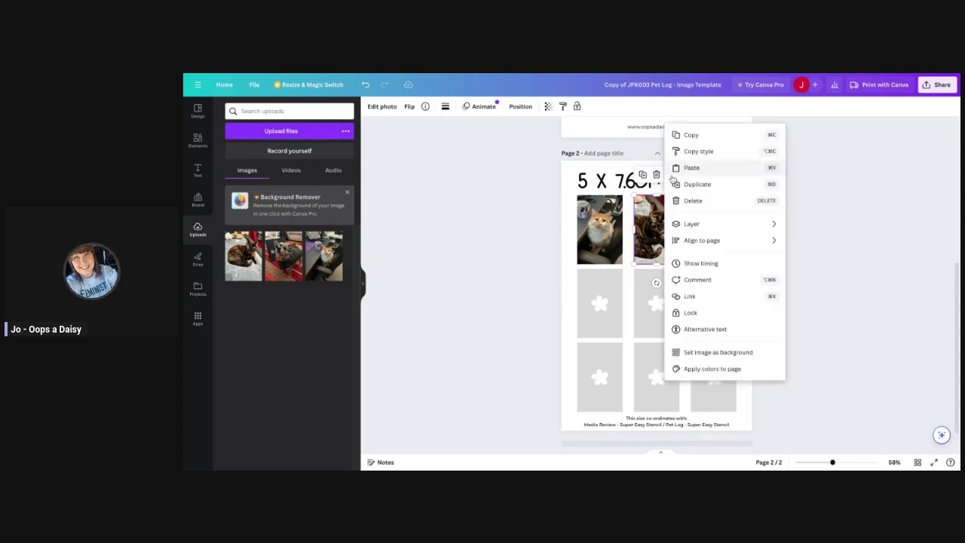
pyautogui.click(715, 316)
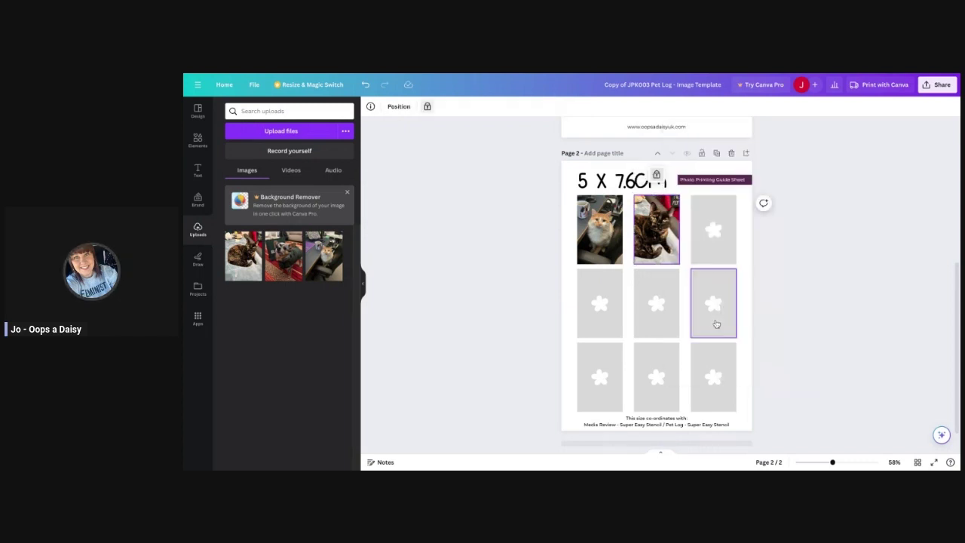
# Unlock the top-right frame and fill it with the third pet photo.
pyautogui.click(716, 249)
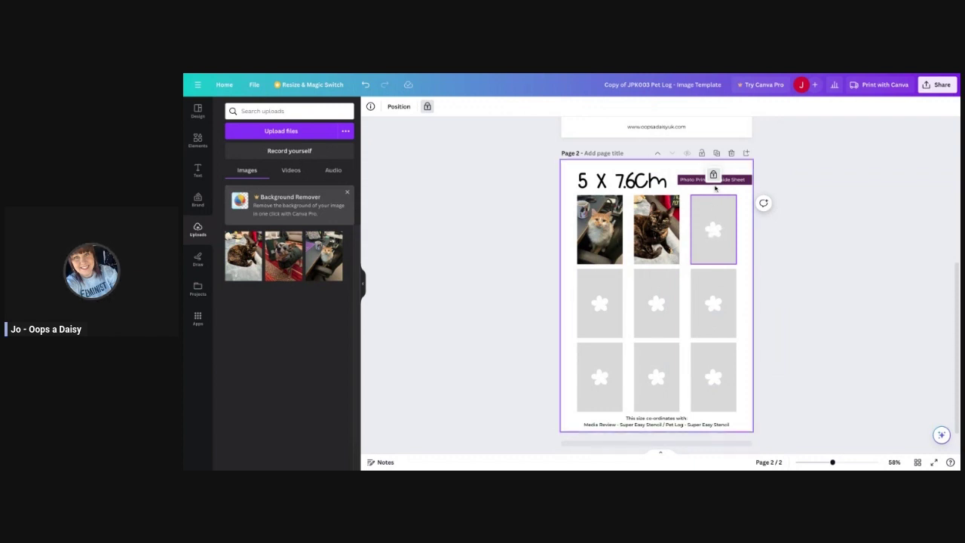
pyautogui.click(713, 175)
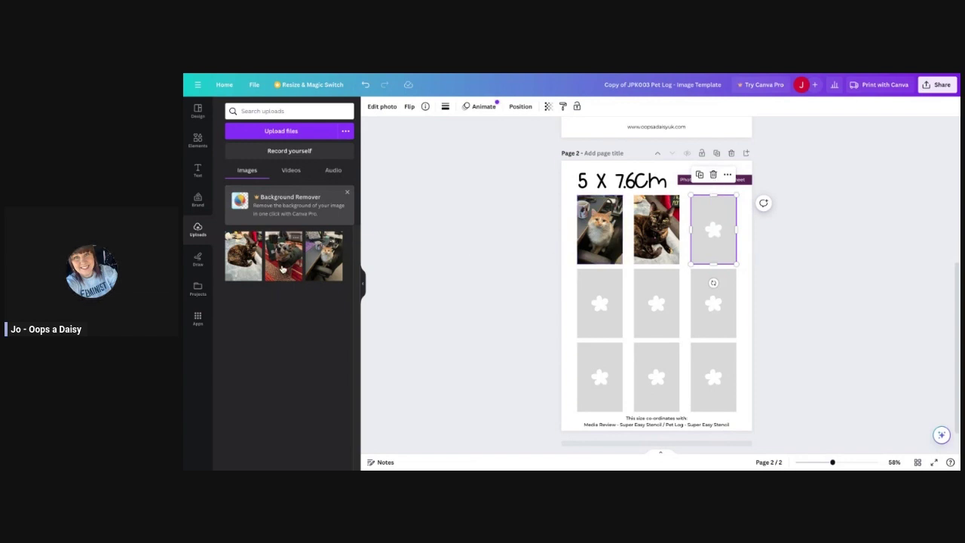
pyautogui.moveTo(284, 256); pyautogui.dragTo(713, 229)
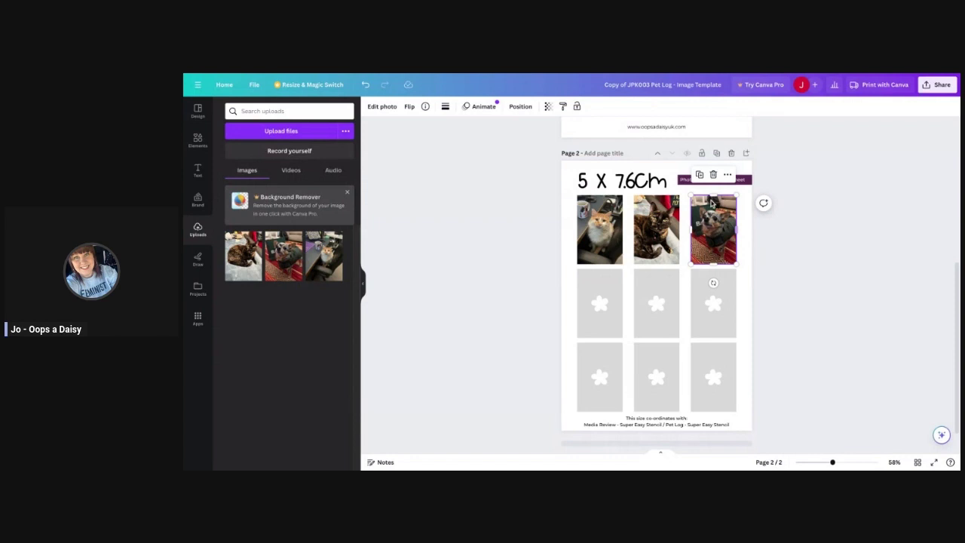
# Nudge the third photo's crop, then drag its left edge across the top row.
pyautogui.click(383, 109)
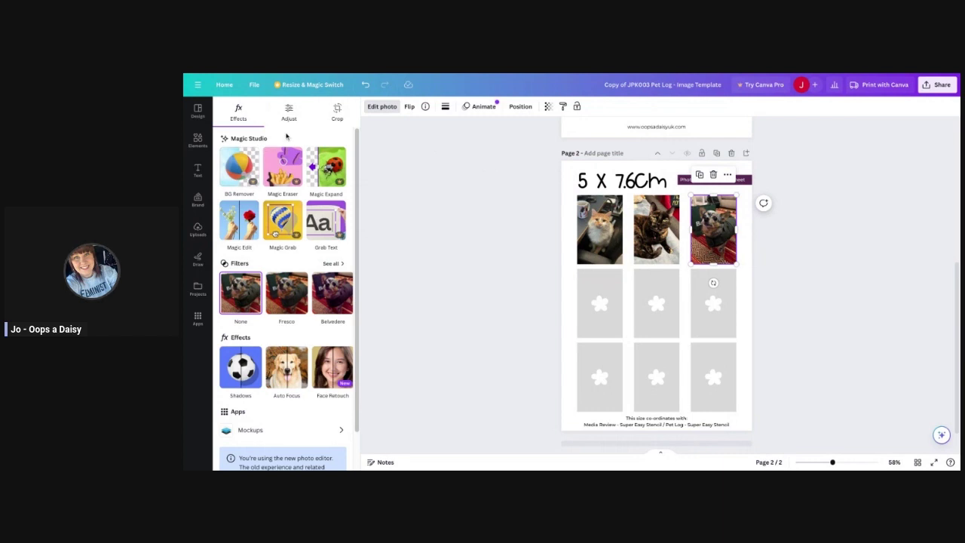
pyautogui.click(337, 112)
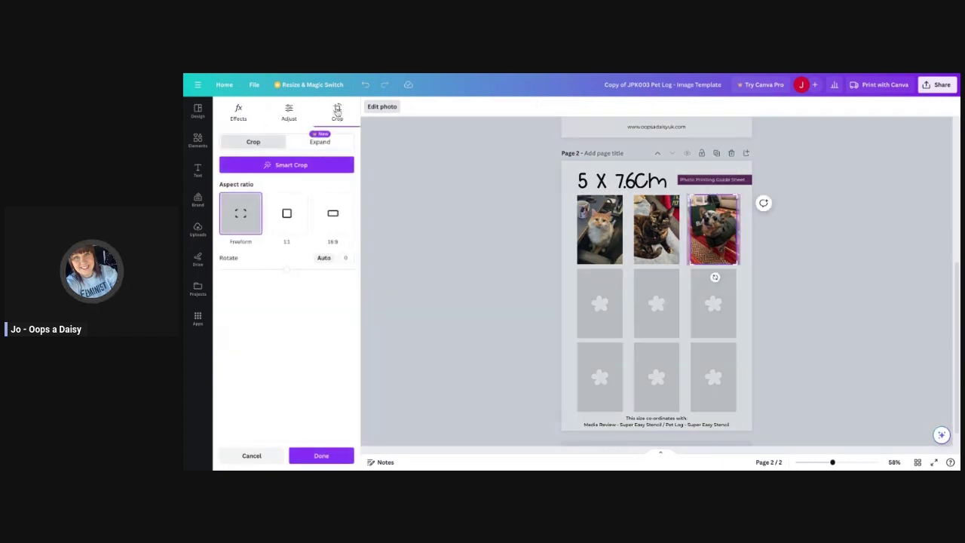
pyautogui.moveTo(692, 264); pyautogui.dragTo(689, 269)
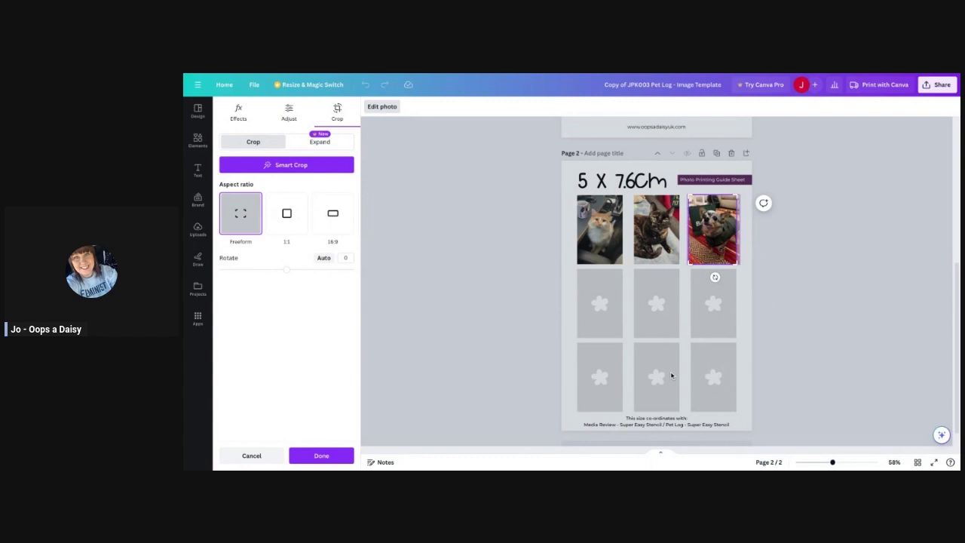
pyautogui.click(812, 265)
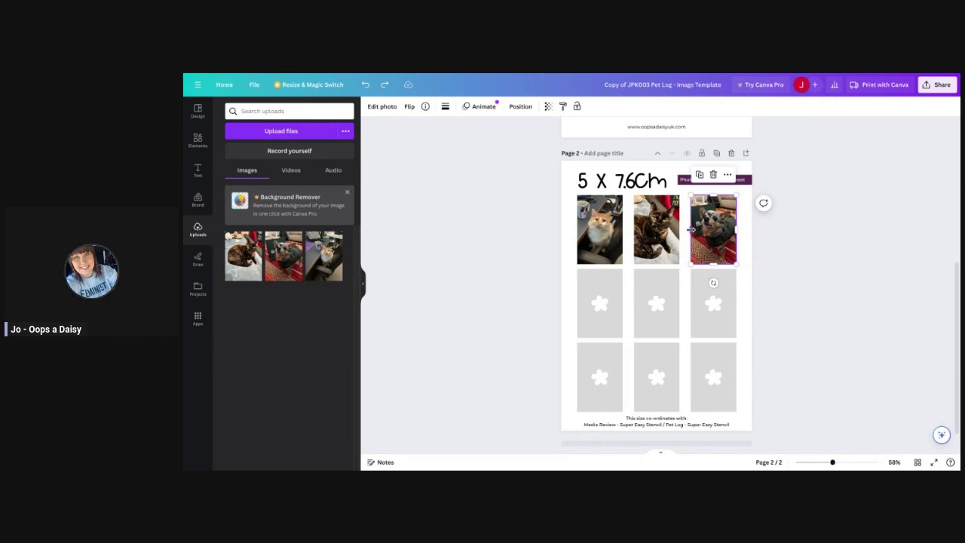
pyautogui.moveTo(691, 230); pyautogui.dragTo(464, 230)
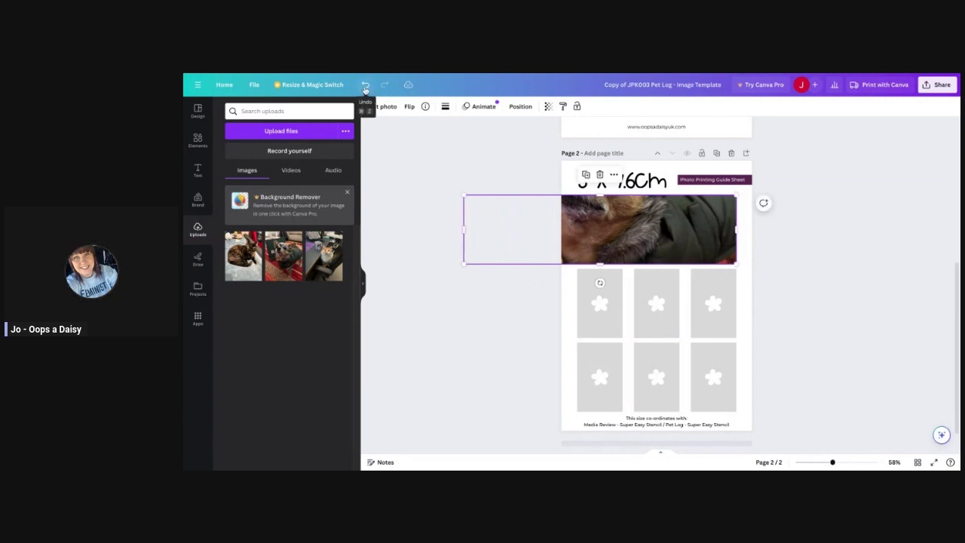
# Undo the accidental widening and recrop the third photo back inside the top-right frame.
pyautogui.click(364, 86)
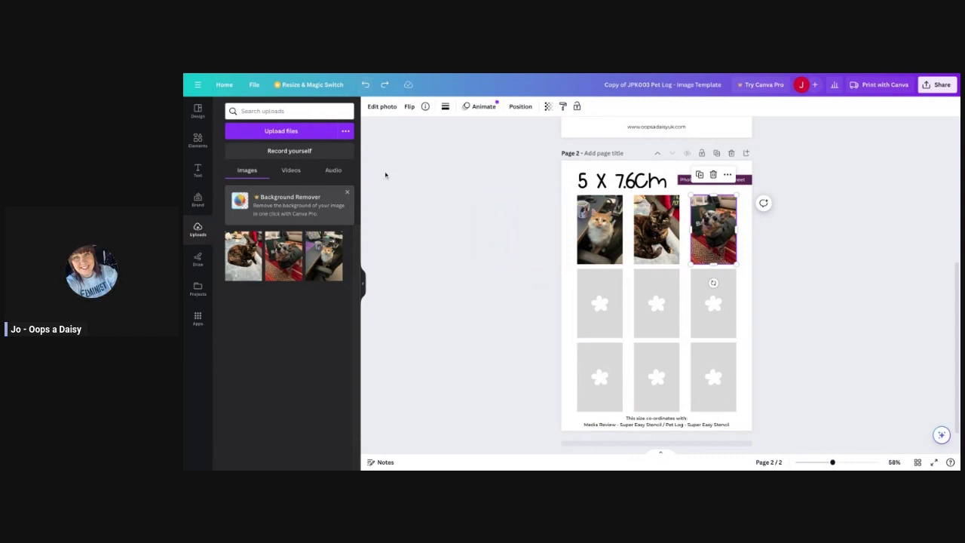
pyautogui.click(376, 109)
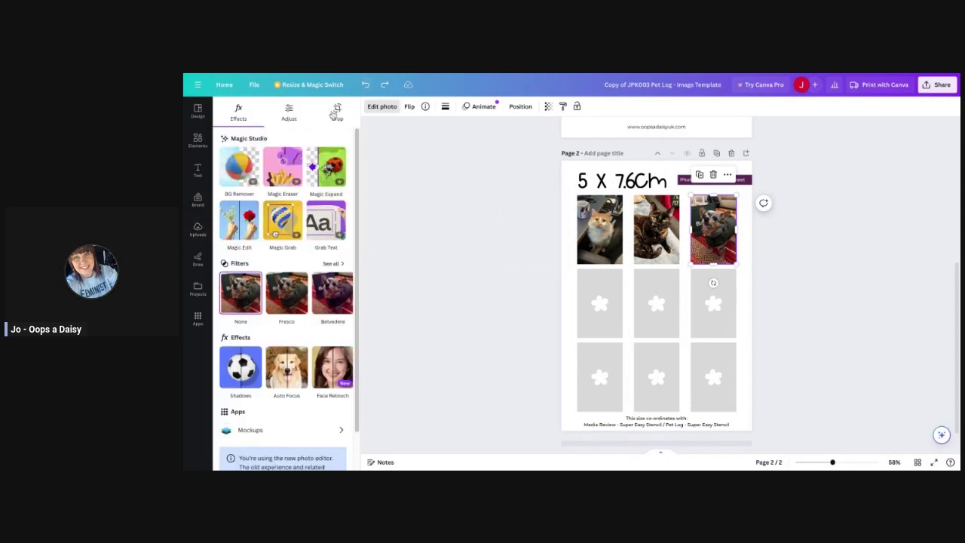
pyautogui.click(337, 112)
pyautogui.moveTo(713, 241); pyautogui.dragTo(709, 240)
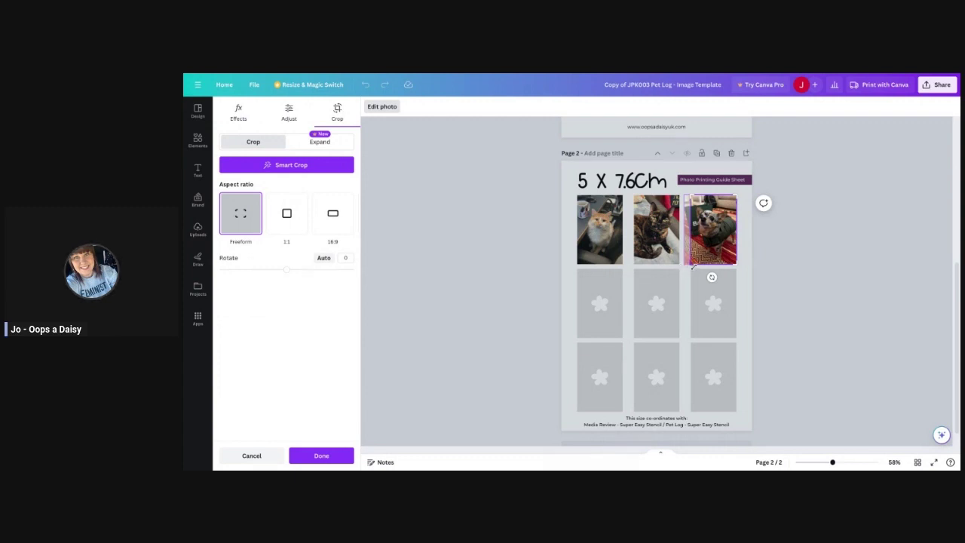
pyautogui.moveTo(693, 265); pyautogui.dragTo(689, 278)
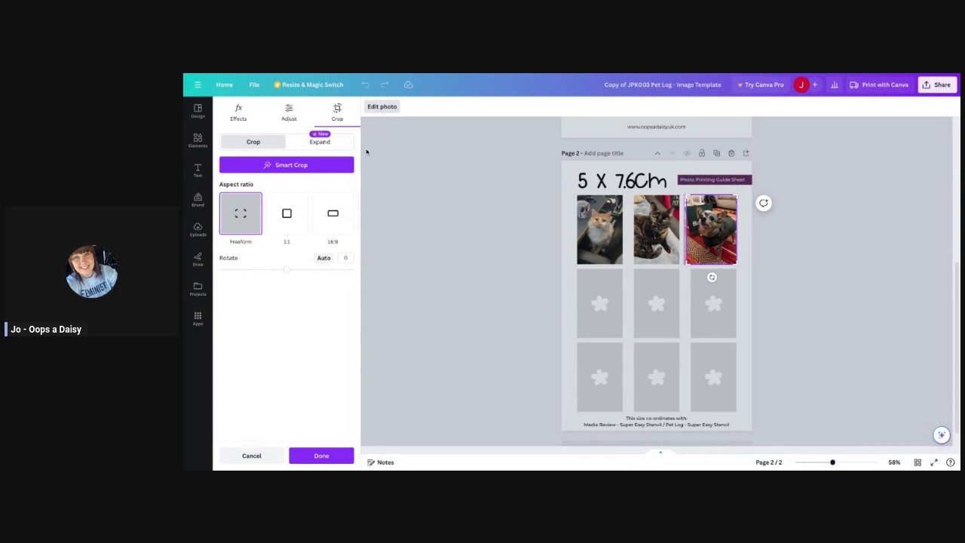
pyautogui.click(460, 210)
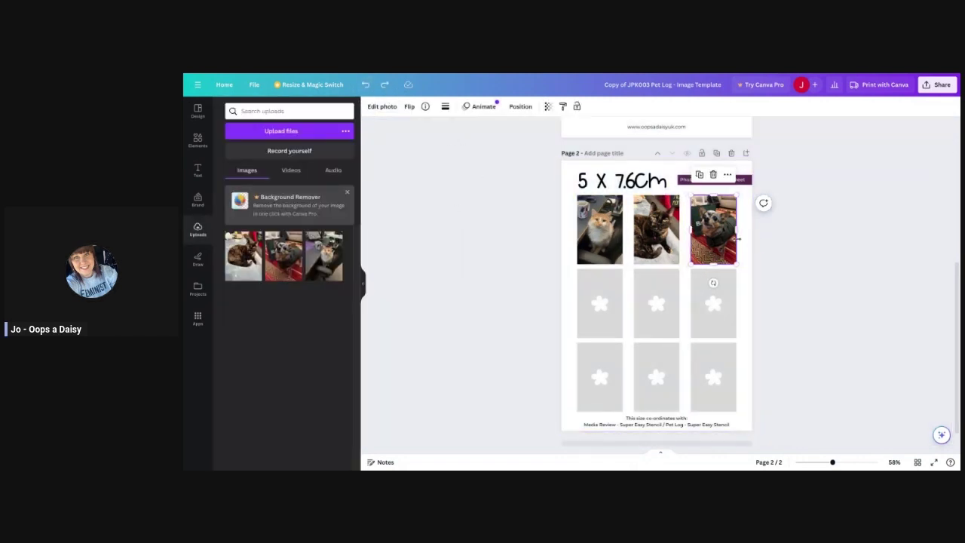
# Enlarge the dog photo within its crop to frame the pet better.
pyautogui.click(379, 106)
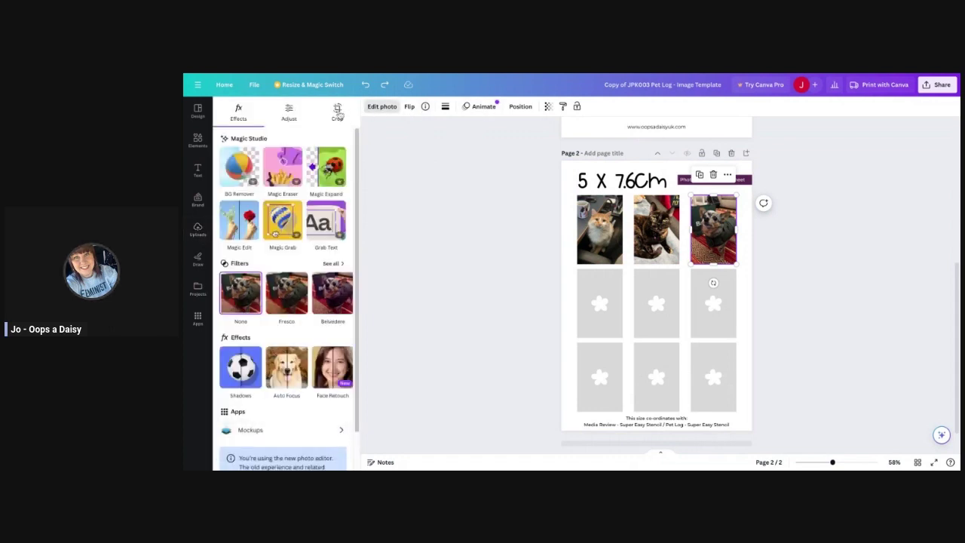
pyautogui.click(337, 111)
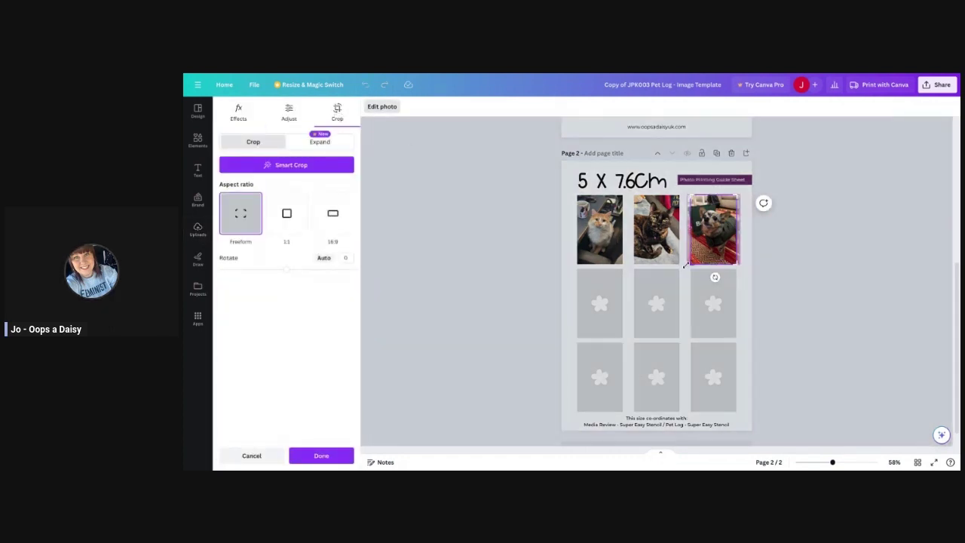
pyautogui.moveTo(685, 264)
pyautogui.mouseDown()
pyautogui.moveTo(680, 270)
pyautogui.moveTo(707, 250)
pyautogui.moveTo(682, 265)
pyautogui.mouseUp()
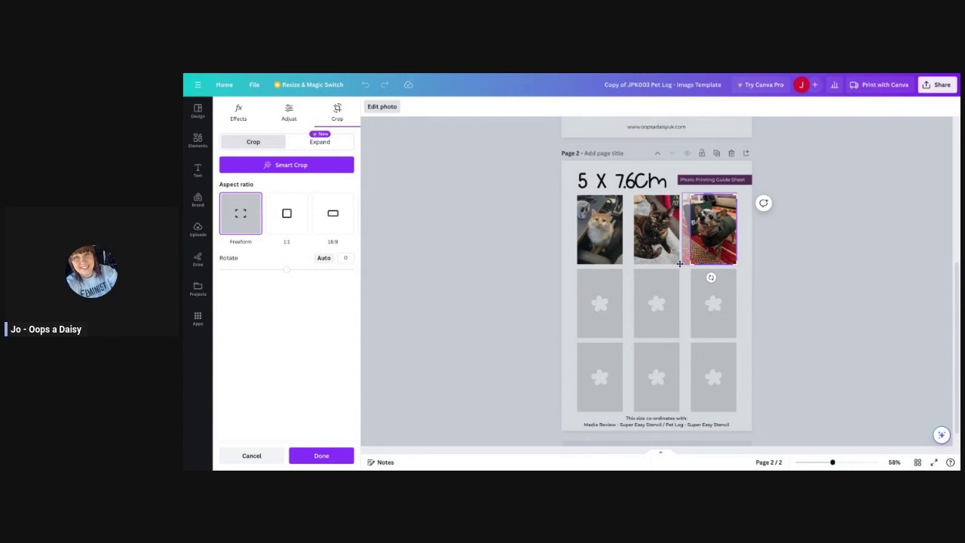
pyautogui.press('Return')
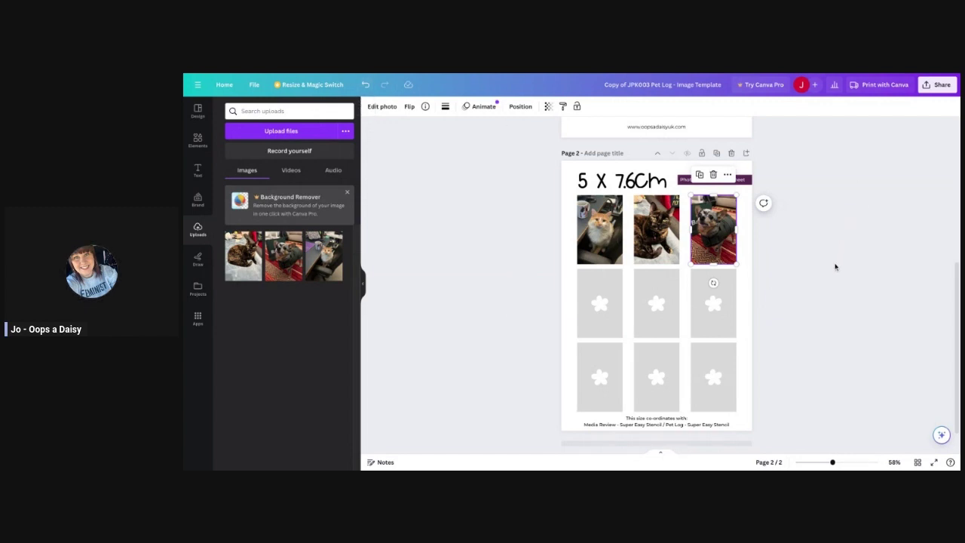
# Lock the dog photo in the top-right frame via the More menu.
pyautogui.click(811, 266)
pyautogui.click(708, 253)
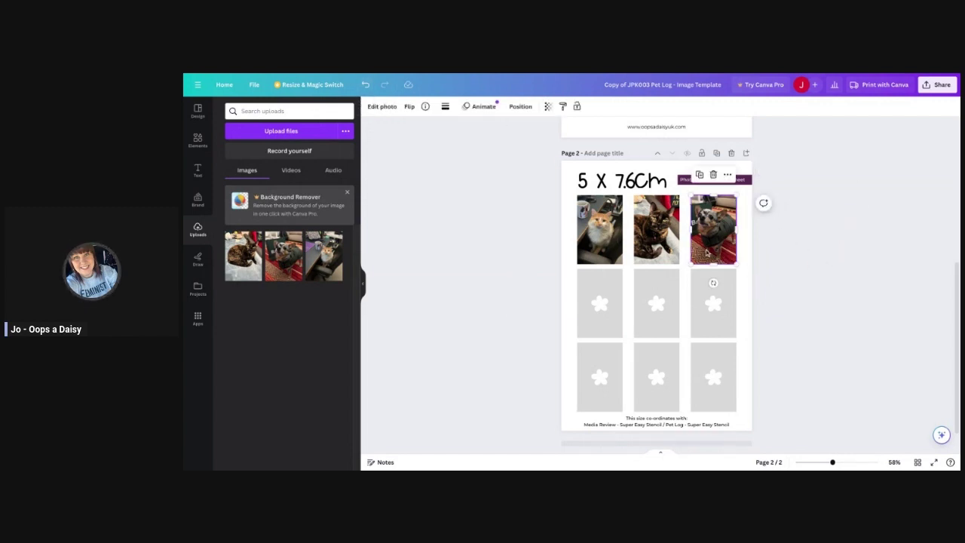
pyautogui.click(727, 175)
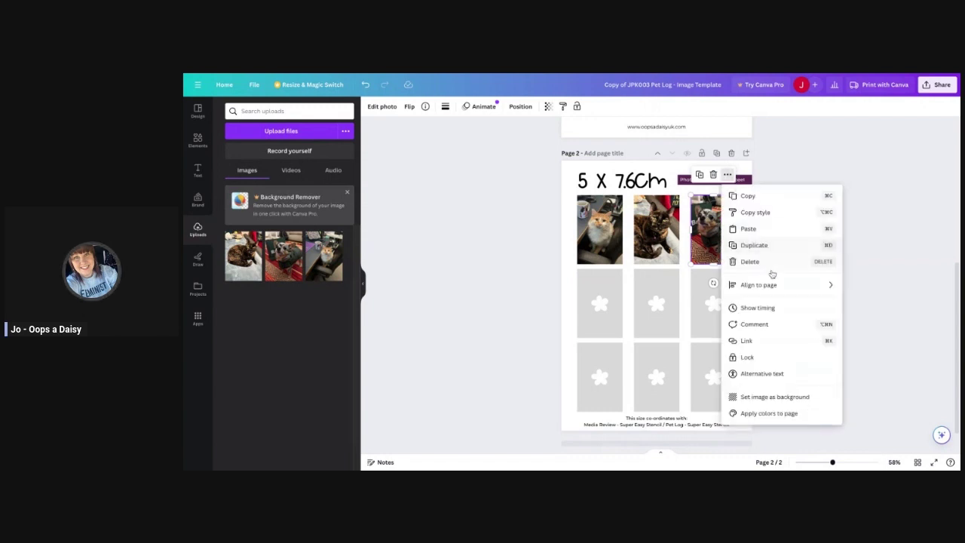
pyautogui.click(763, 359)
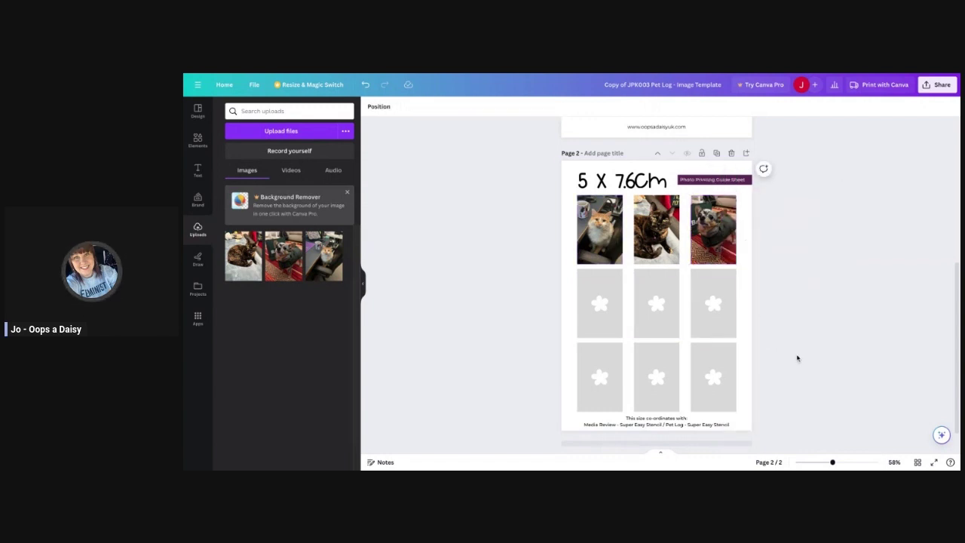
pyautogui.scroll(2, 801, 358)
pyautogui.scroll(2, 804, 360)
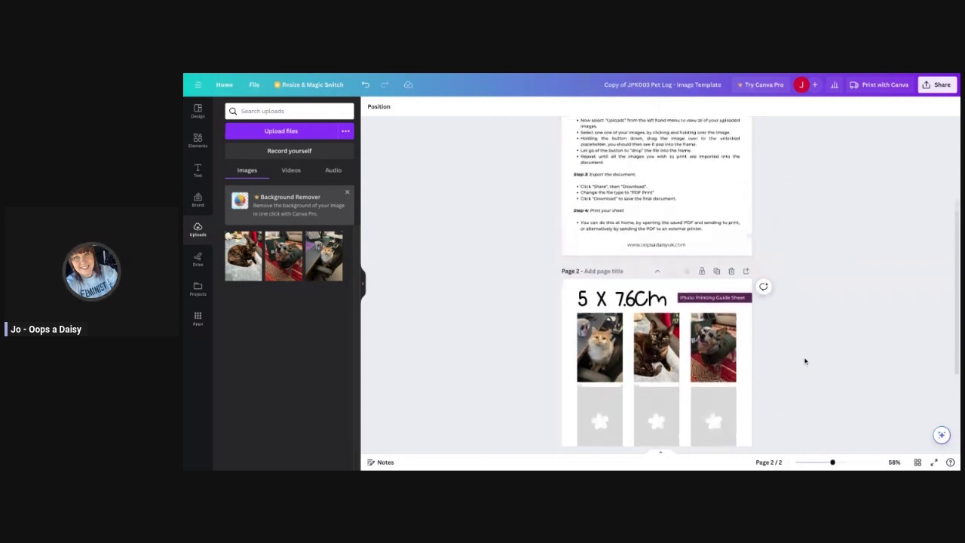
pyautogui.scroll(-4, 804, 360)
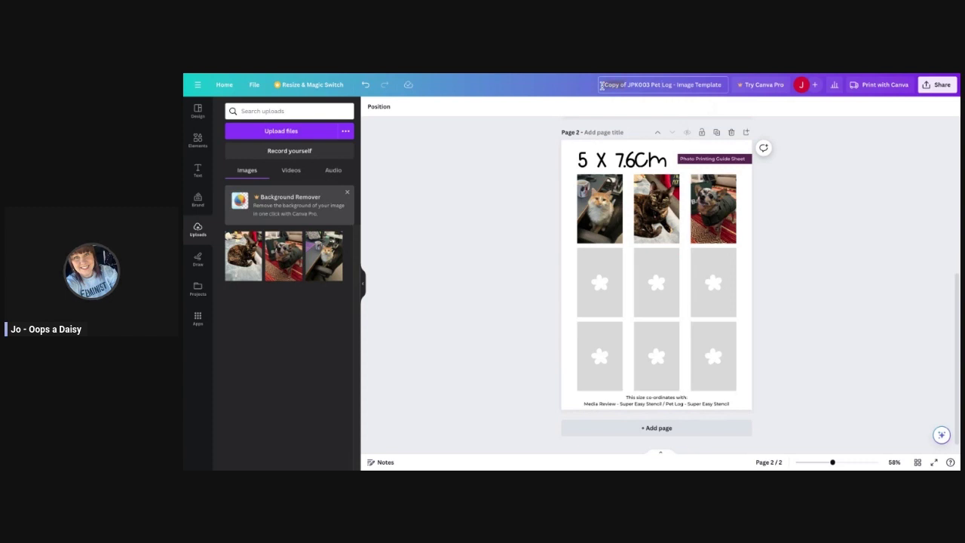
# Replace the design title with 'Pet Log Images'.
pyautogui.moveTo(635, 85); pyautogui.dragTo(605, 88)
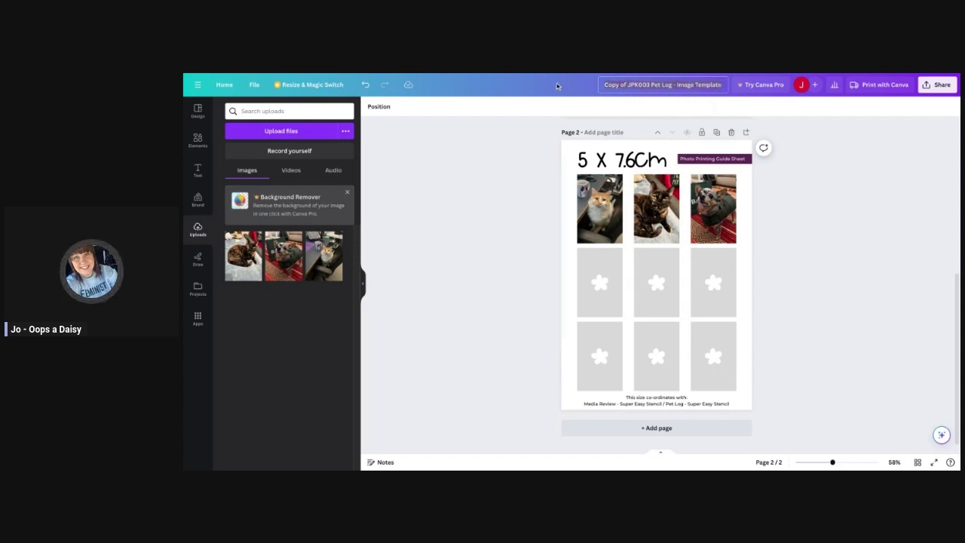
pyautogui.write('Pet L')
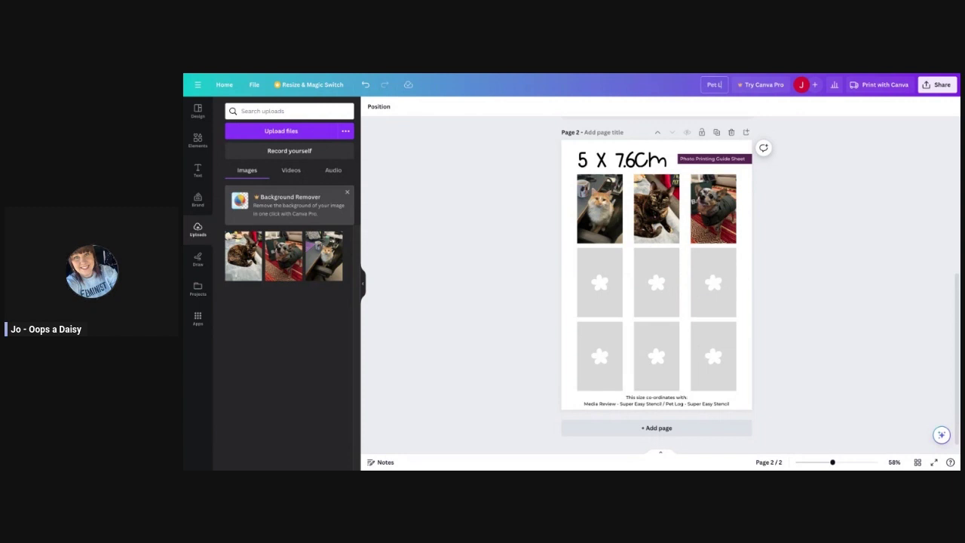
pyautogui.write('og Images')
pyautogui.press('Return')
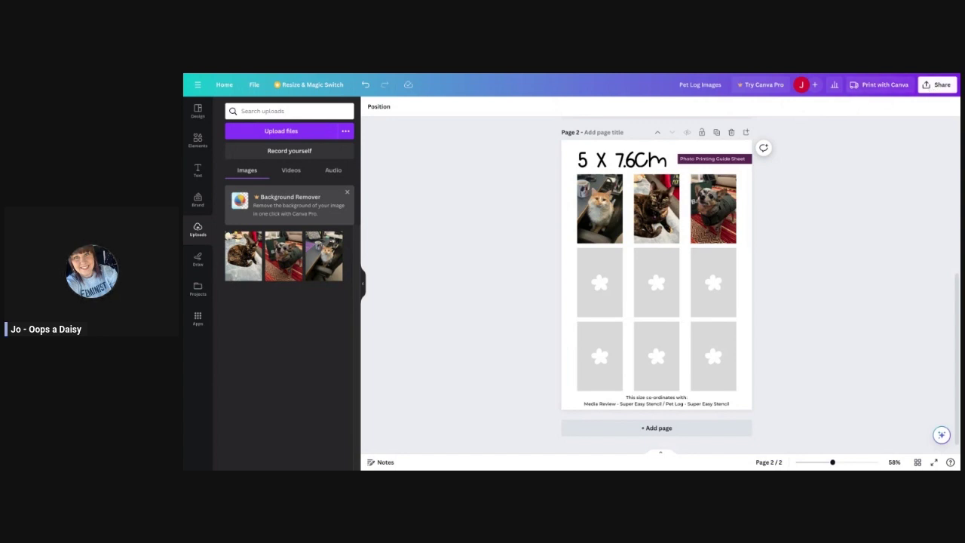
# Download only page 2 of the design as a PDF Standard file.
pyautogui.click(936, 88)
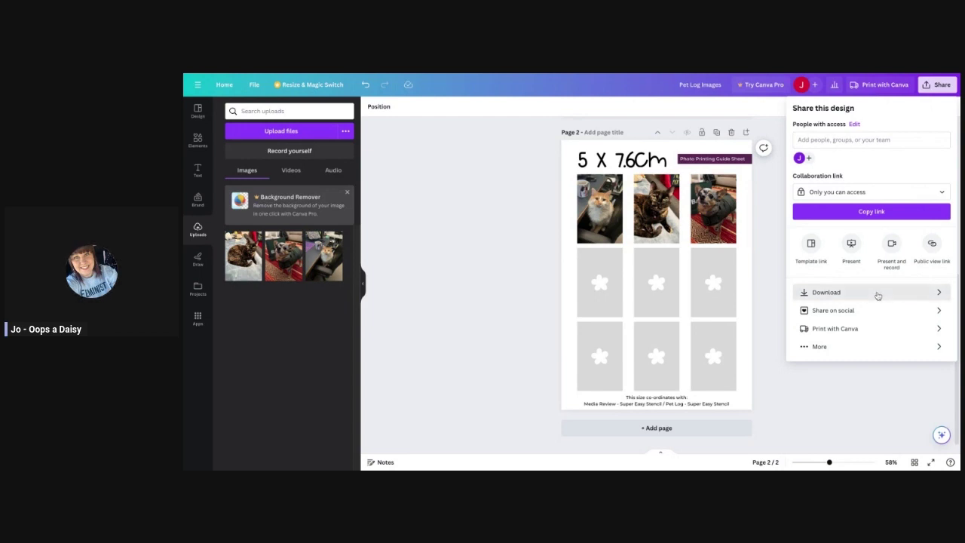
pyautogui.click(878, 294)
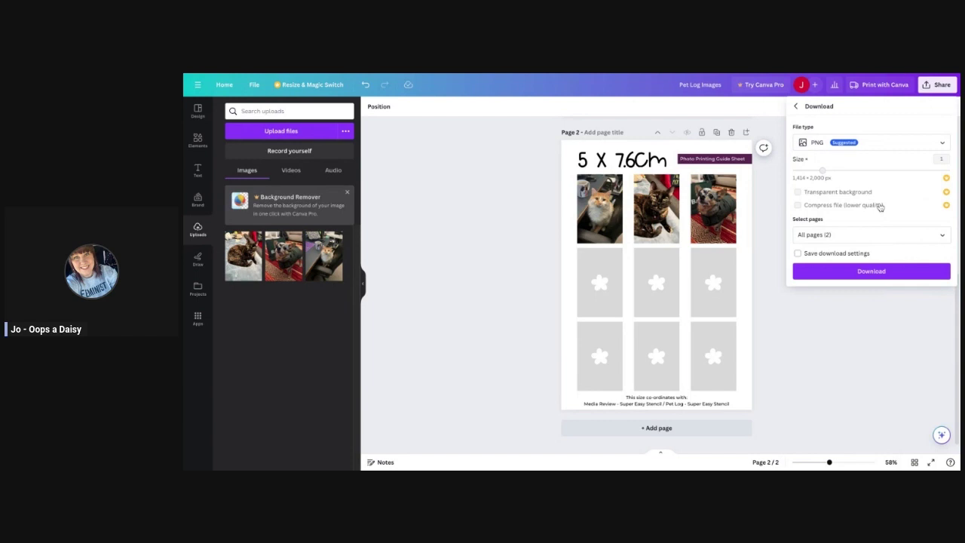
pyautogui.click(885, 146)
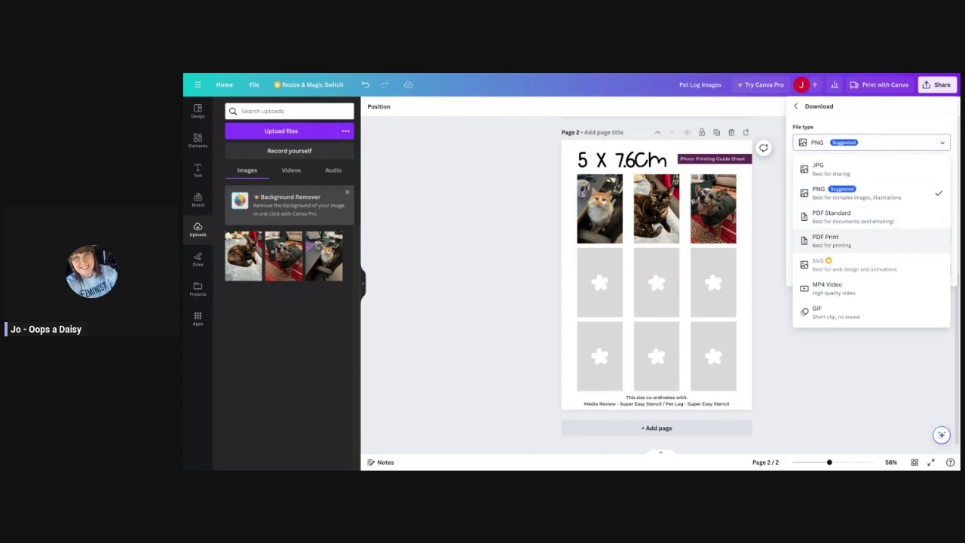
pyautogui.click(879, 218)
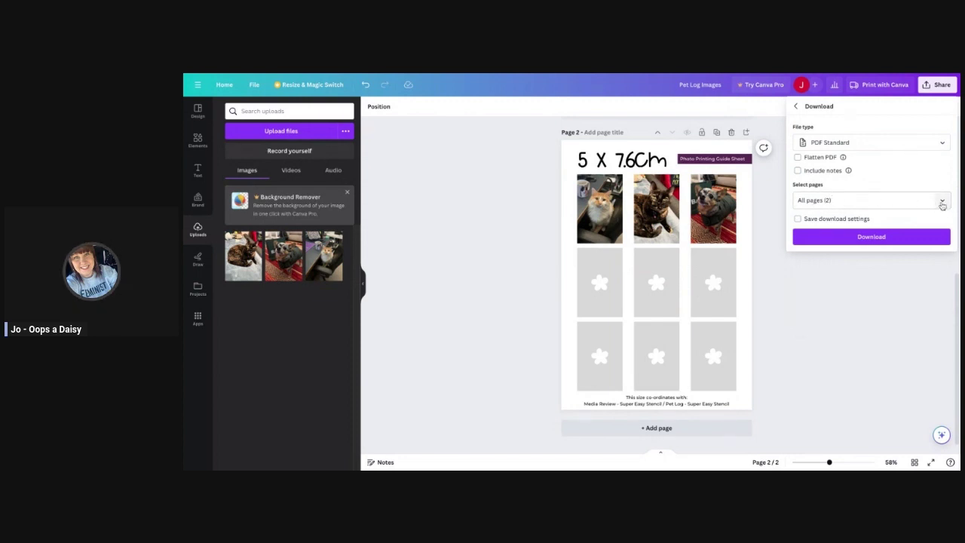
pyautogui.click(942, 202)
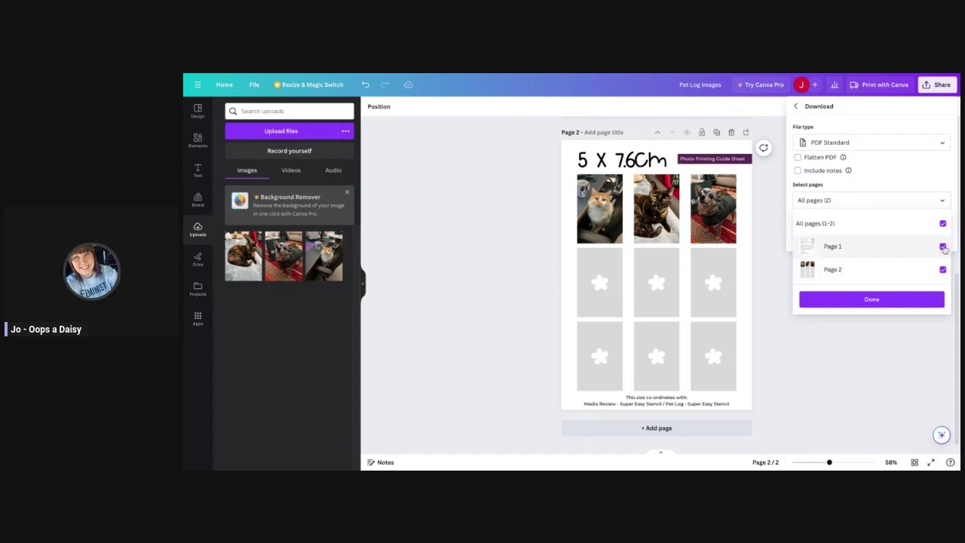
pyautogui.click(943, 247)
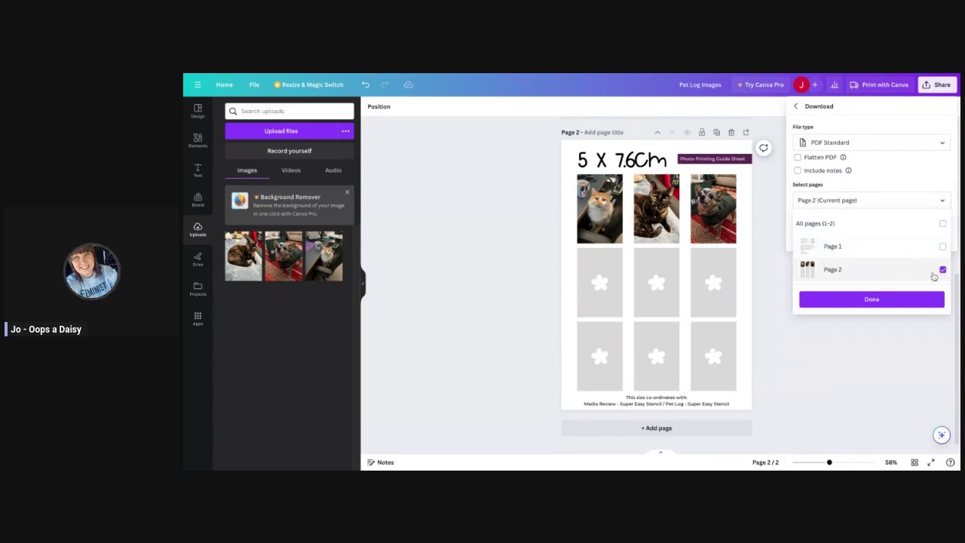
pyautogui.click(890, 300)
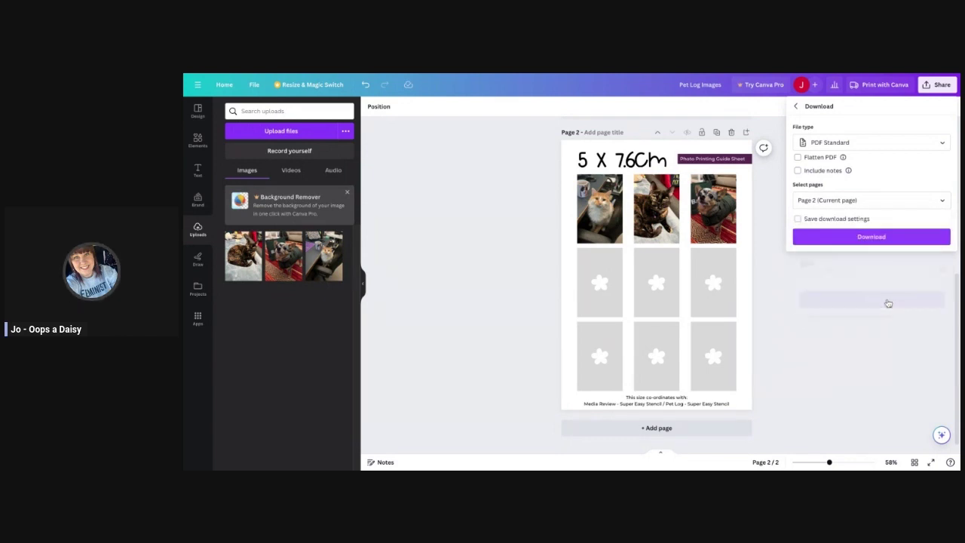
pyautogui.click(882, 239)
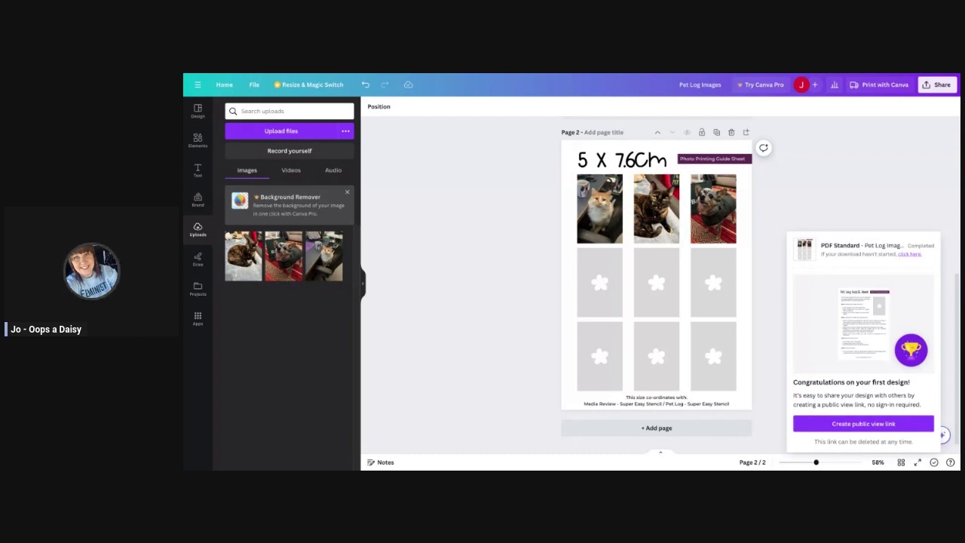
pyautogui.scroll(5, 478, 327)
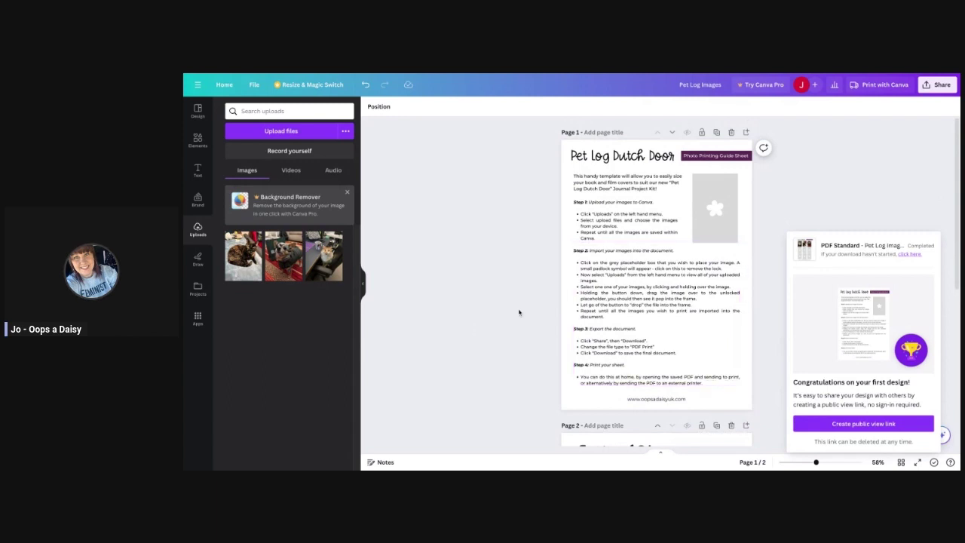
pyautogui.scroll(-3, 515, 313)
pyautogui.scroll(-3, 512, 315)
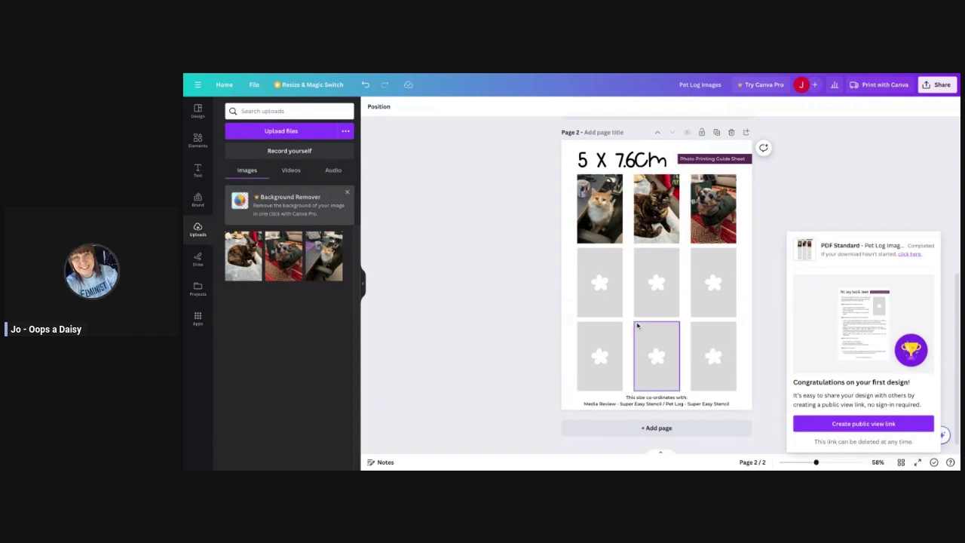
pyautogui.scroll(2, 637, 326)
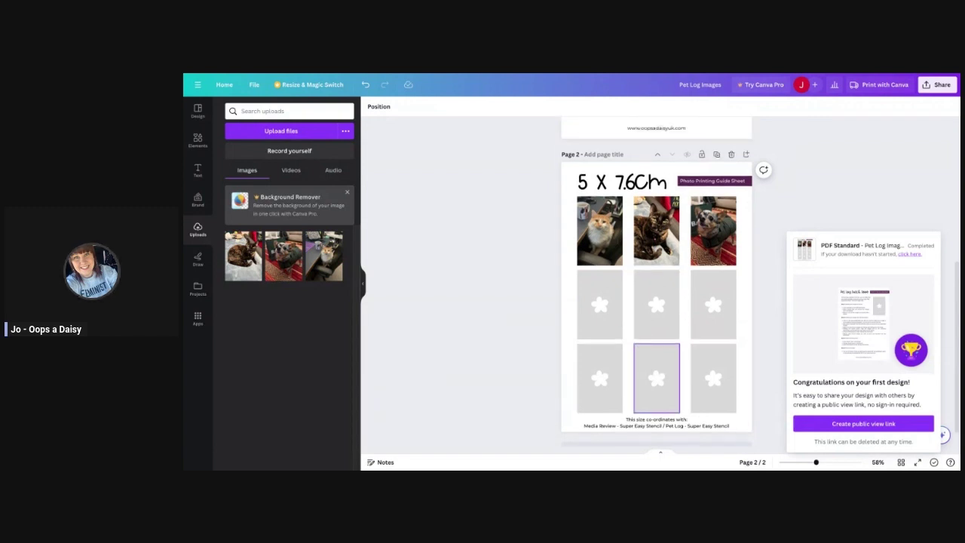
pyautogui.scroll(1, 668, 315)
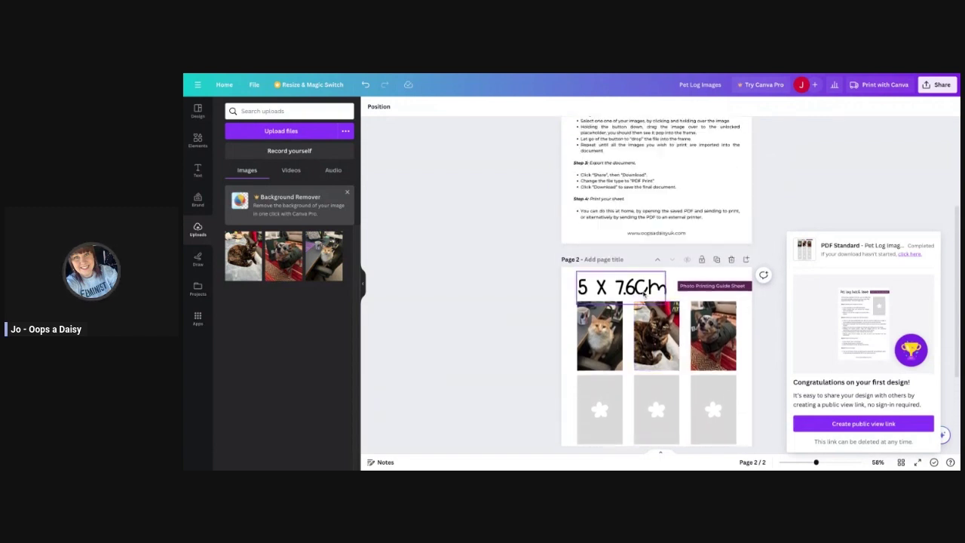
pyautogui.scroll(2, 667, 339)
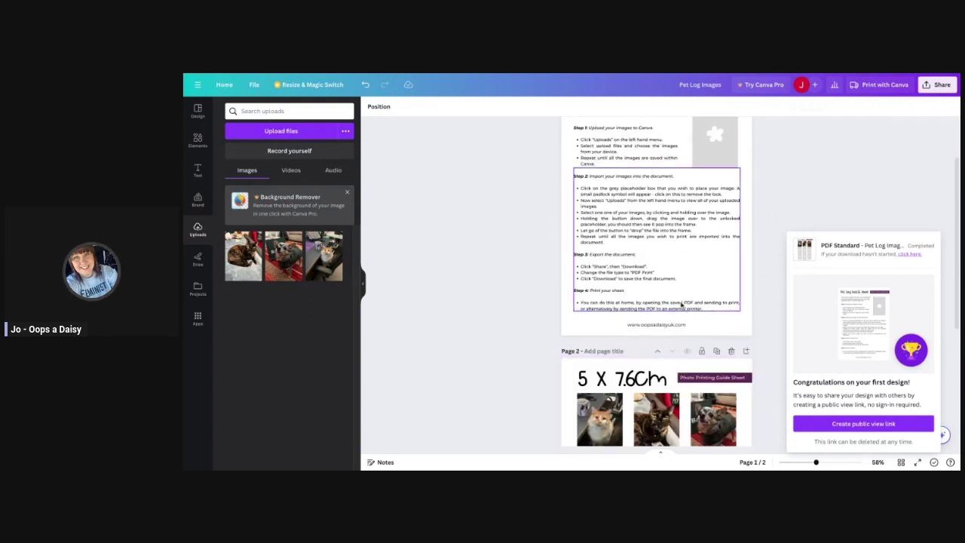
pyautogui.scroll(1, 682, 304)
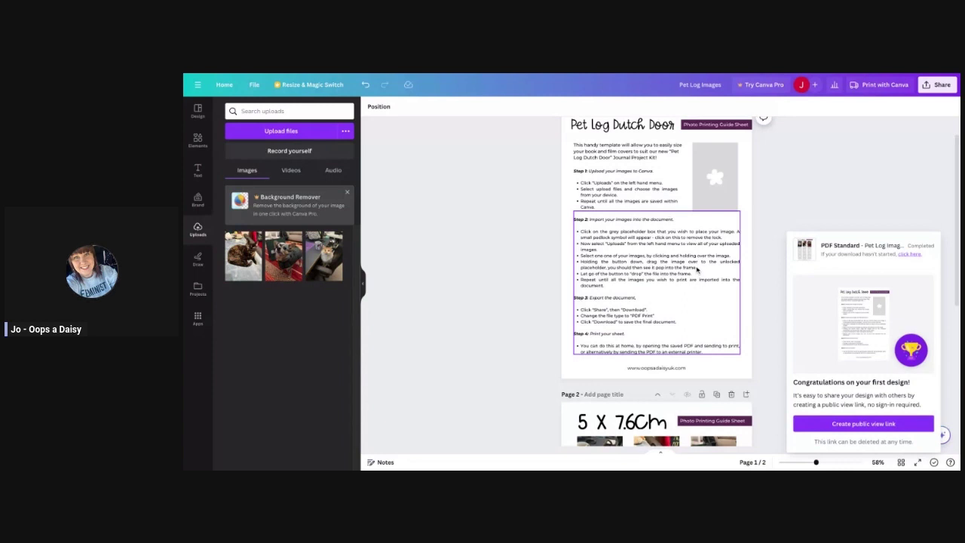
pyautogui.scroll(1, 667, 309)
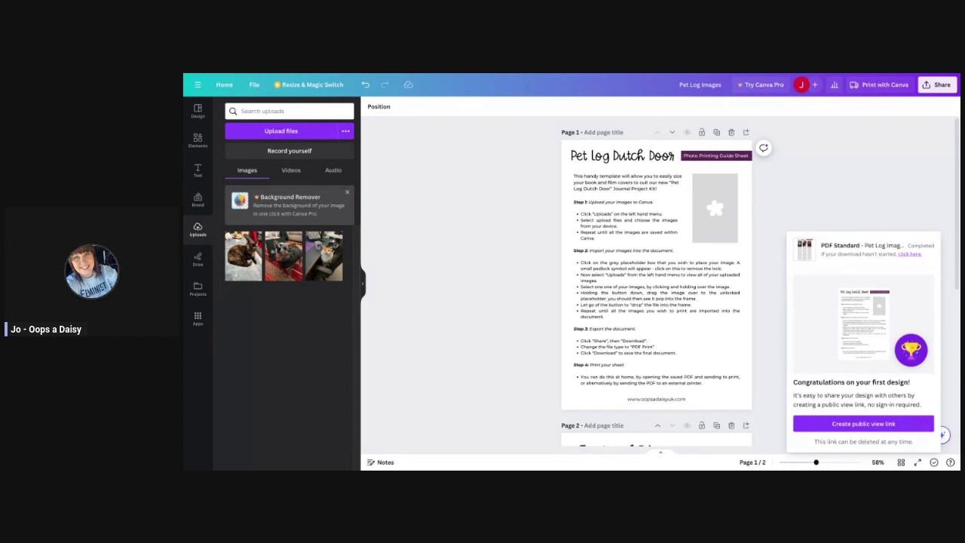
pyautogui.scroll(-5, 487, 311)
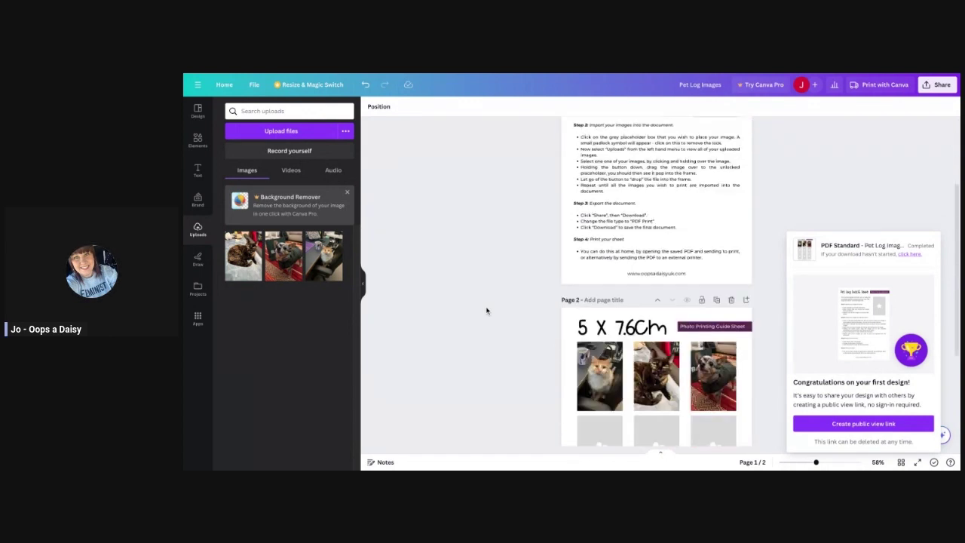